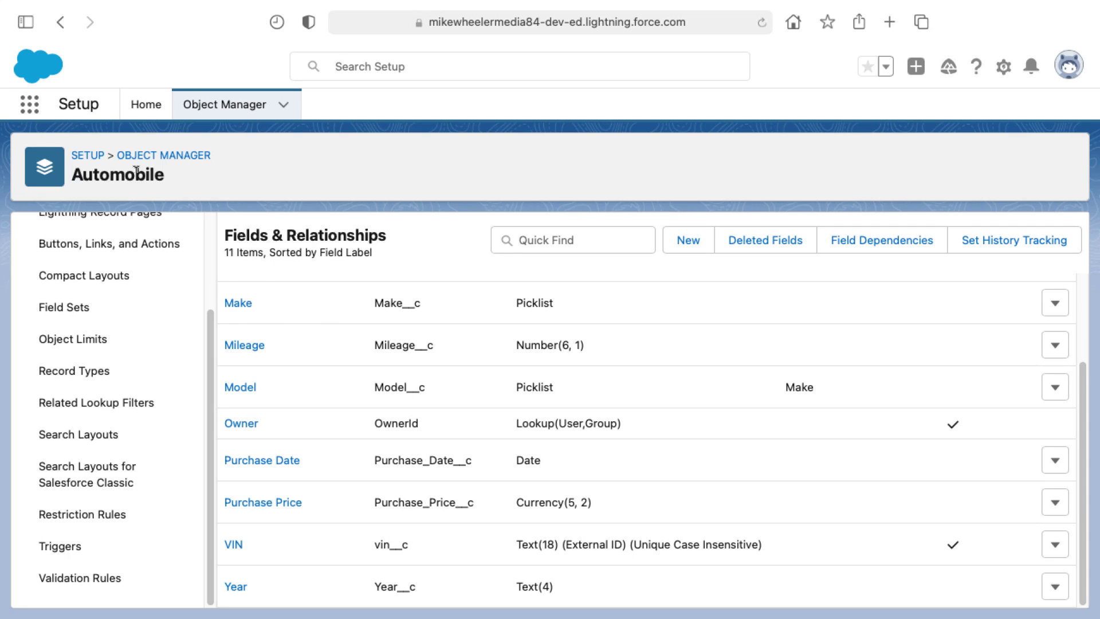
- Open the Automobile object in Object Manager to view its 11 fields, including Year as Text(4)
{"action": "left_click", "coordinate": [136, 170]}
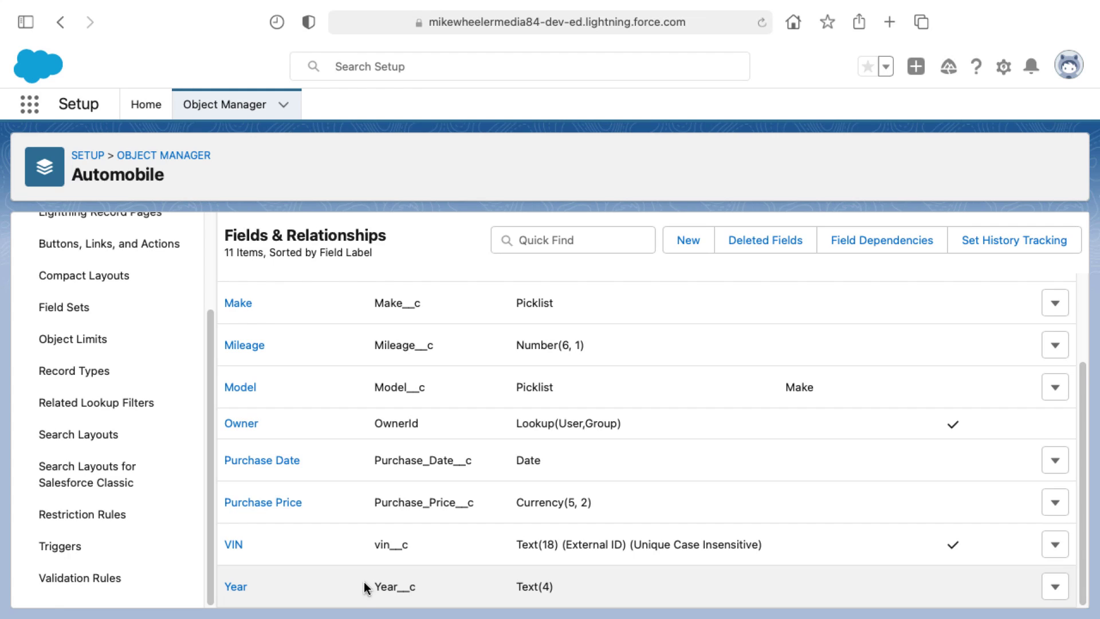
{"action": "left_click", "coordinate": [293, 589]}
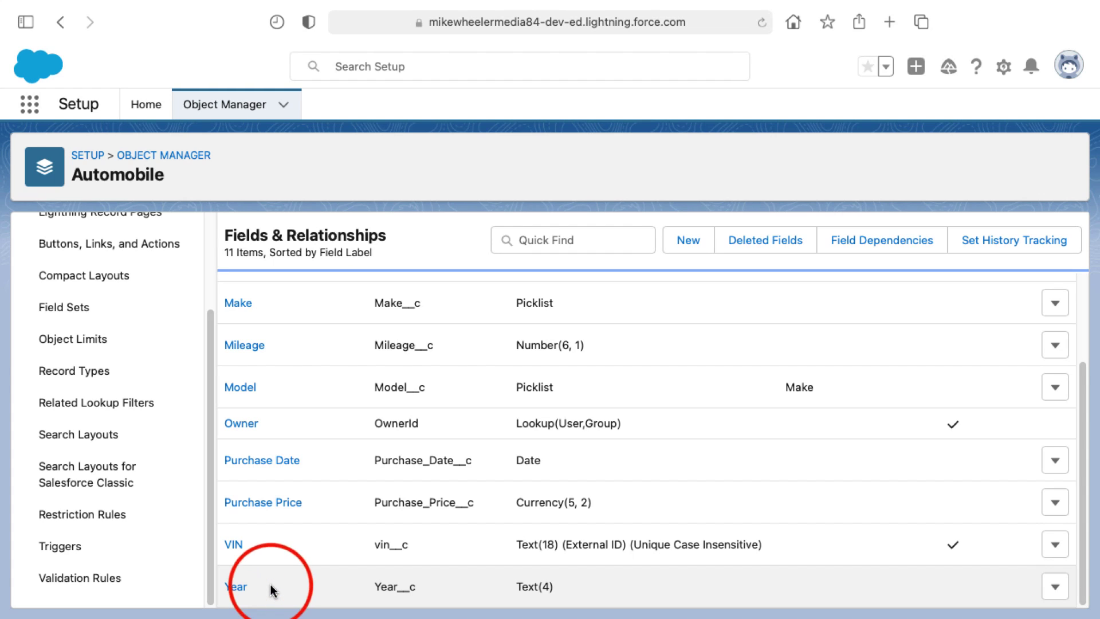
- Start an active Automobile validation rule named Year_Numeric_Only, described 'Prevents text from being entered in the Year field.'
{"action": "left_click", "coordinate": [89, 581]}
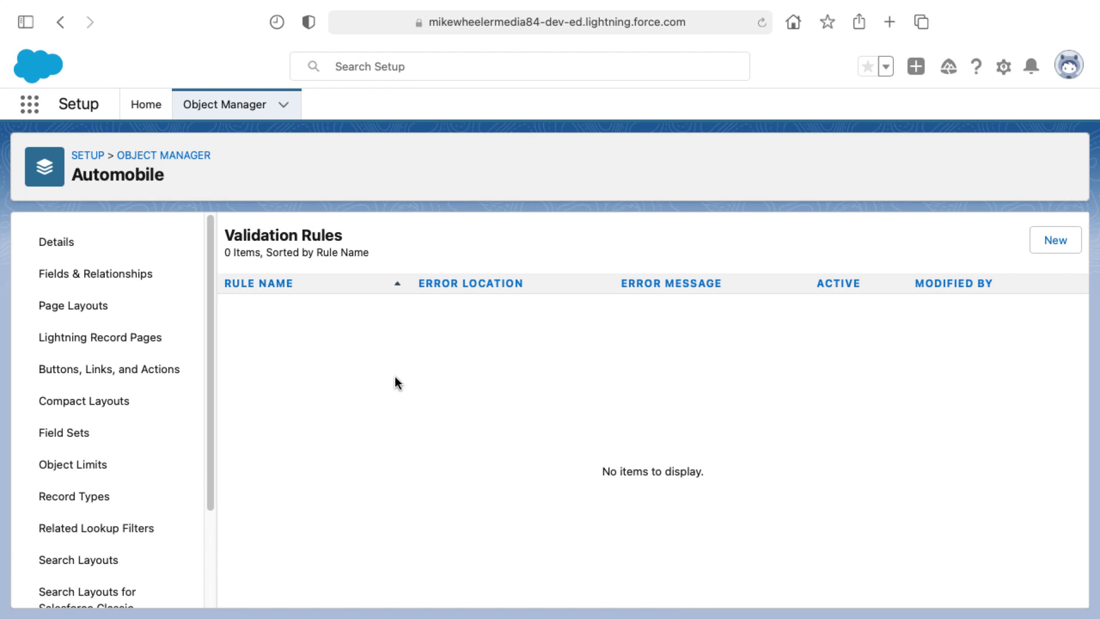
{"action": "left_click", "coordinate": [1065, 239]}
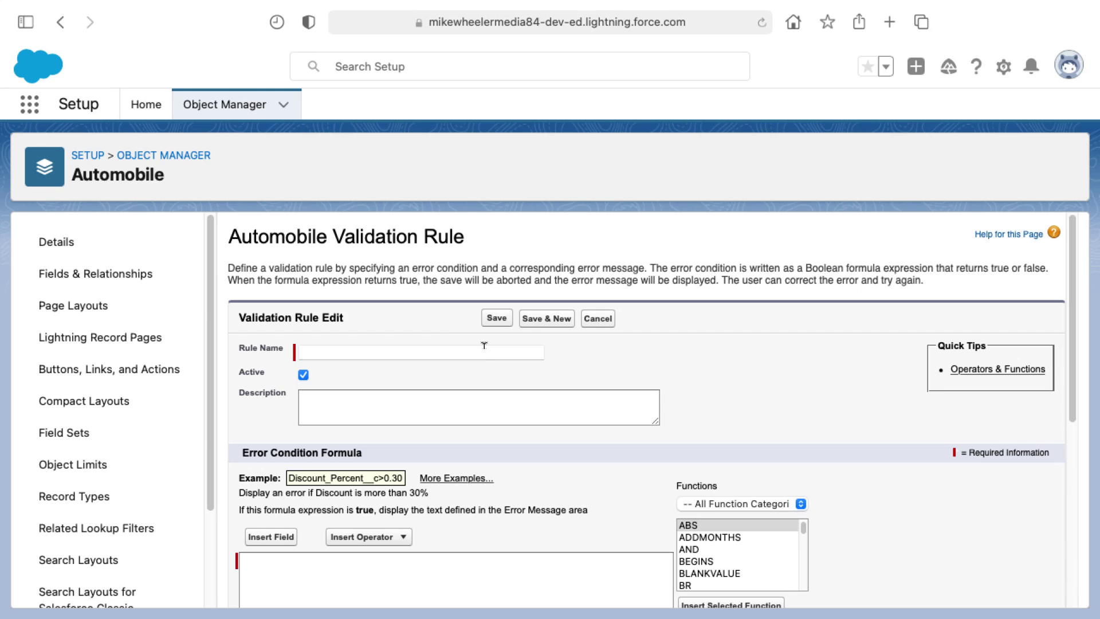
{"action": "left_click", "coordinate": [483, 345]}
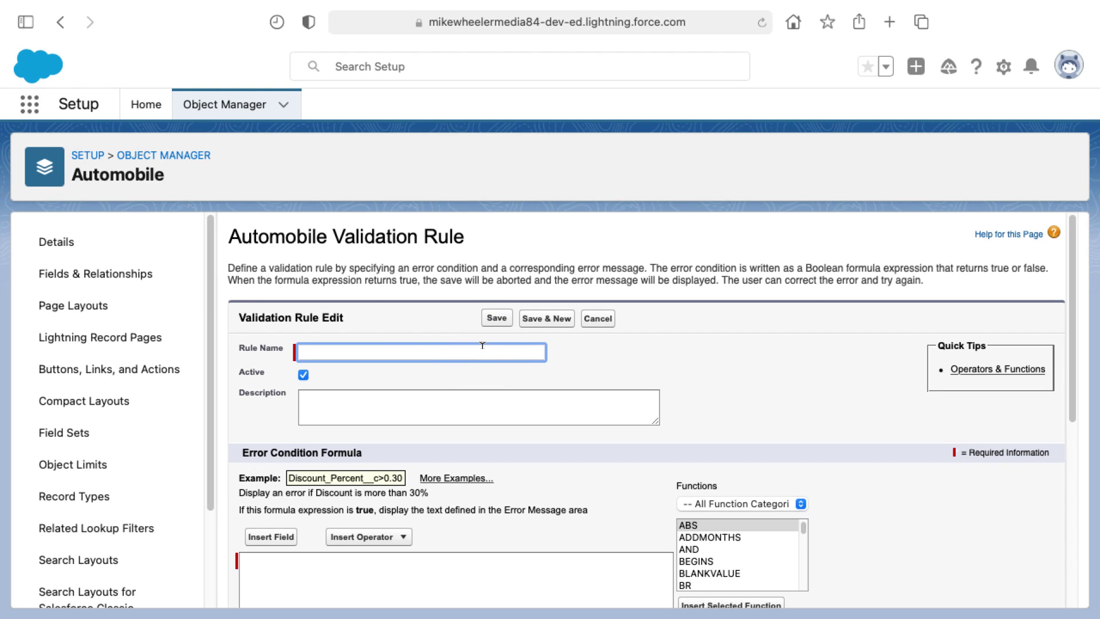
{"action": "type", "text": "Year_Numeric_Only"}
{"action": "key", "text": "Tab"}
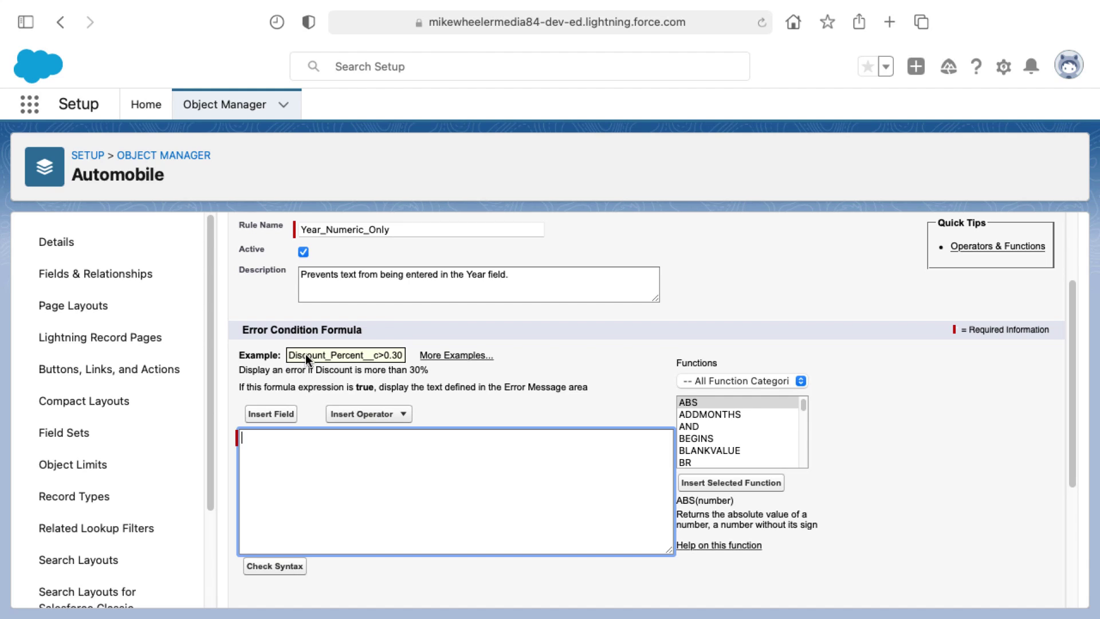
{"action": "left_click_drag", "start_coordinate": [234, 327], "coordinate": [331, 322]}
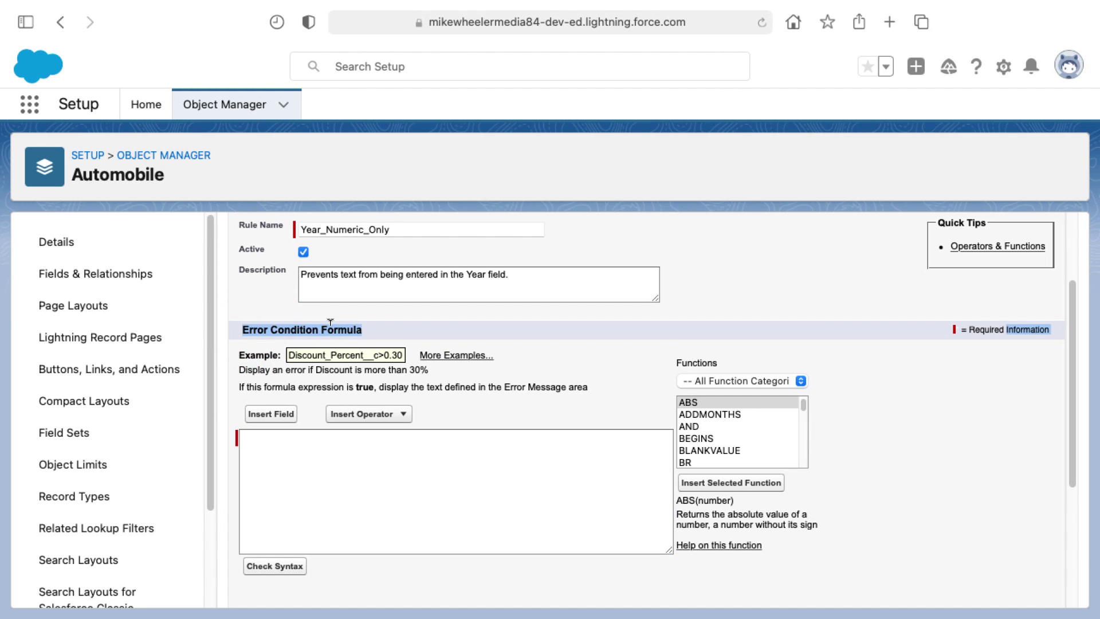
{"action": "left_click", "coordinate": [300, 443]}
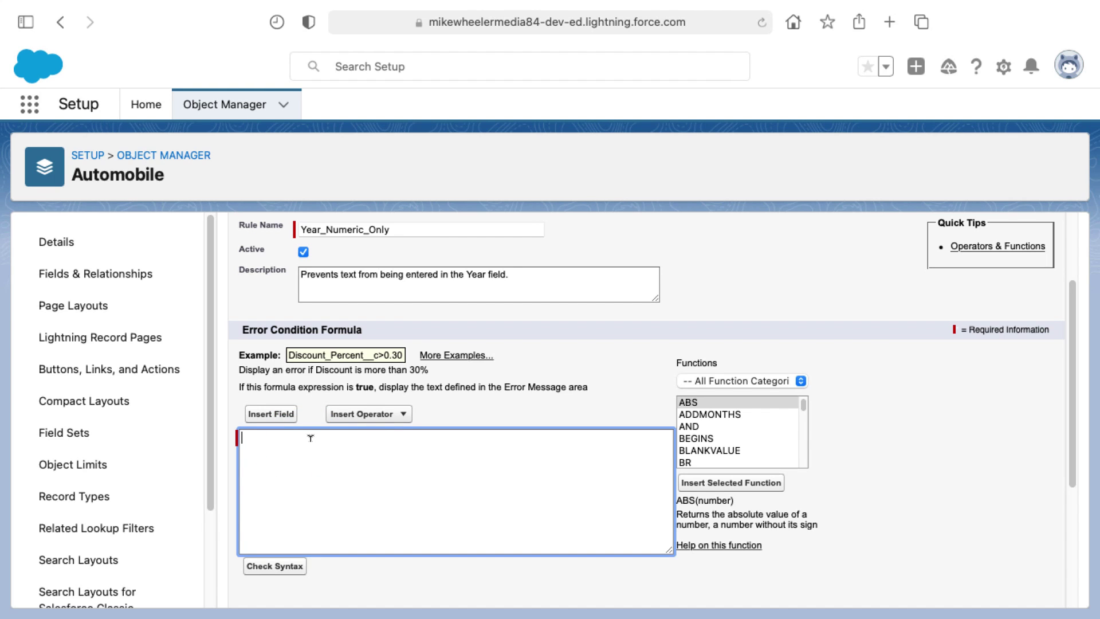
- Paste 'Year field may only contain numeric values.' as the error message and place it at the Year field
{"action": "scroll", "coordinate": [376, 455], "scroll_direction": "down", "scroll_amount": 5}
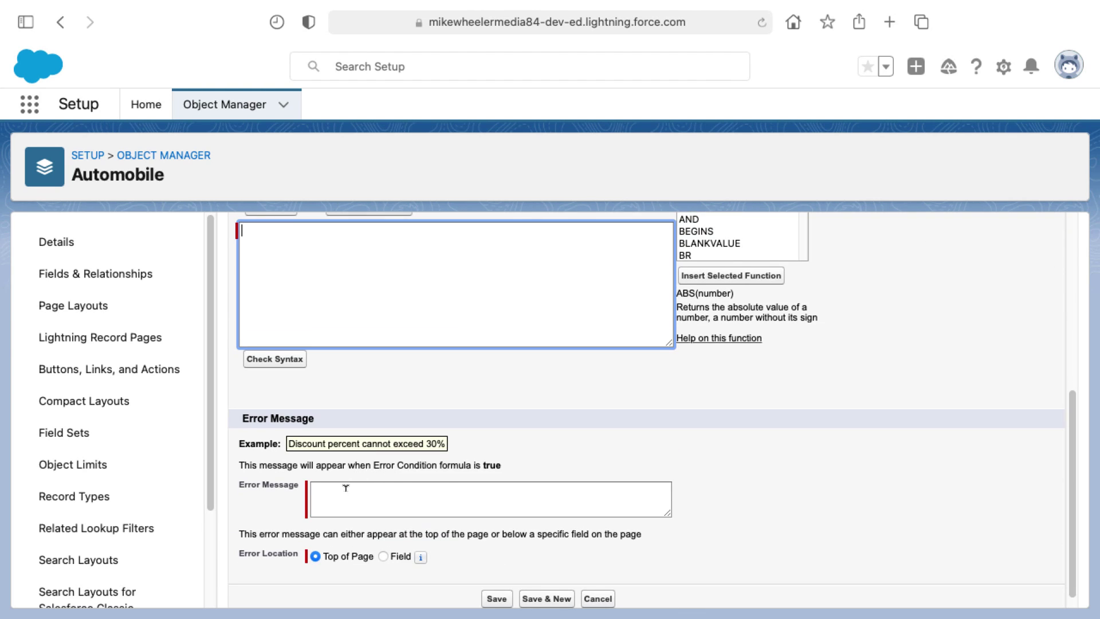
{"action": "left_click", "coordinate": [346, 489]}
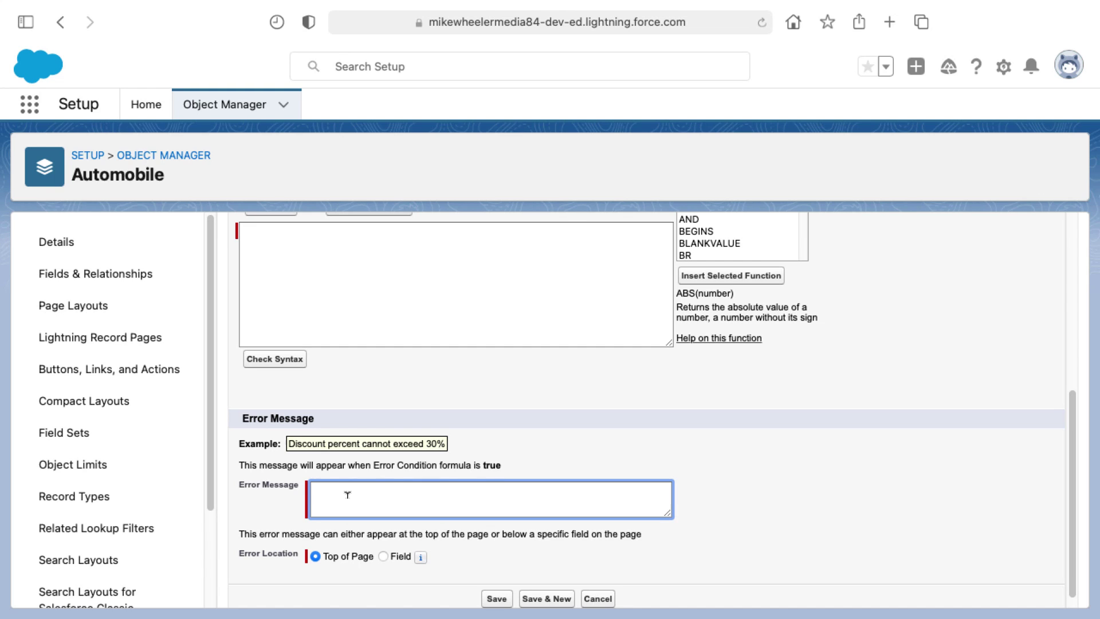
{"action": "type", "text": "Year field may only contain numeric values."}
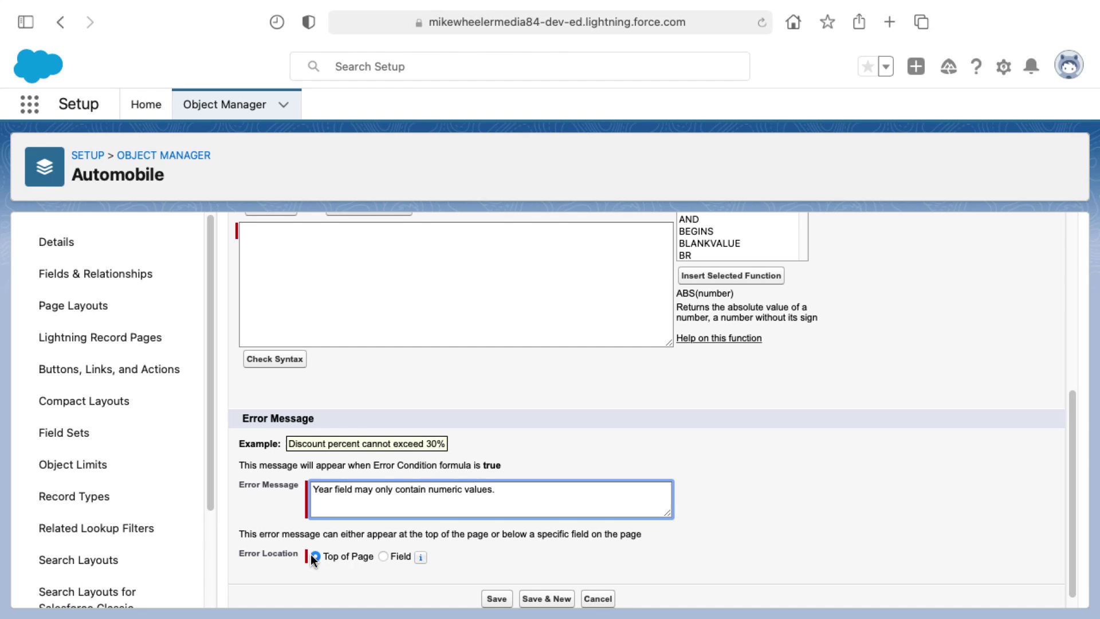
{"action": "left_click", "coordinate": [383, 556]}
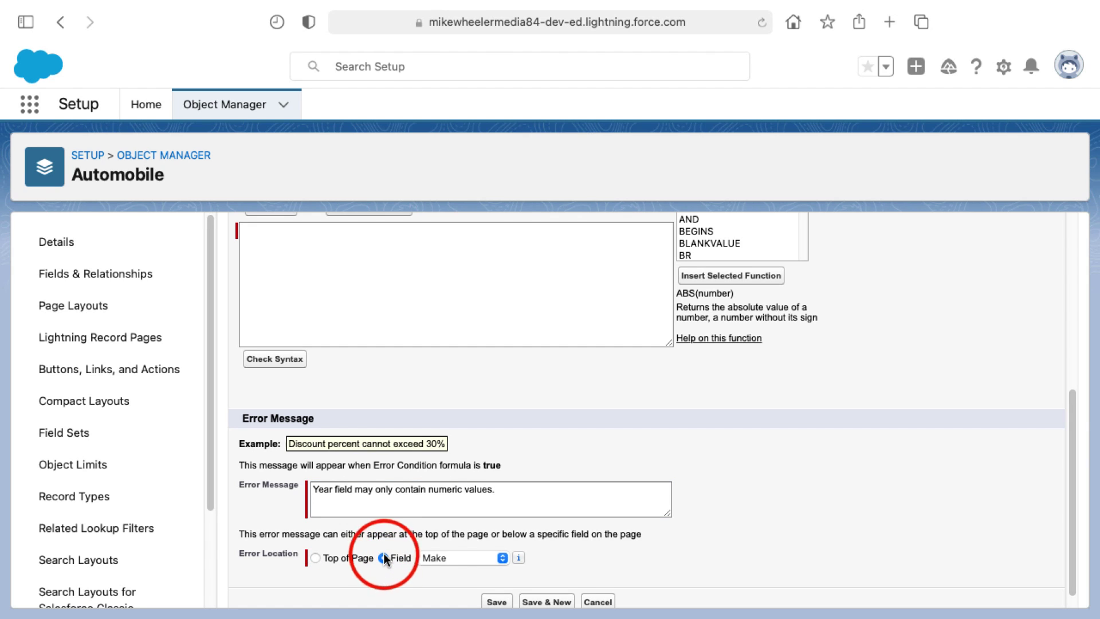
{"action": "left_click", "coordinate": [434, 558]}
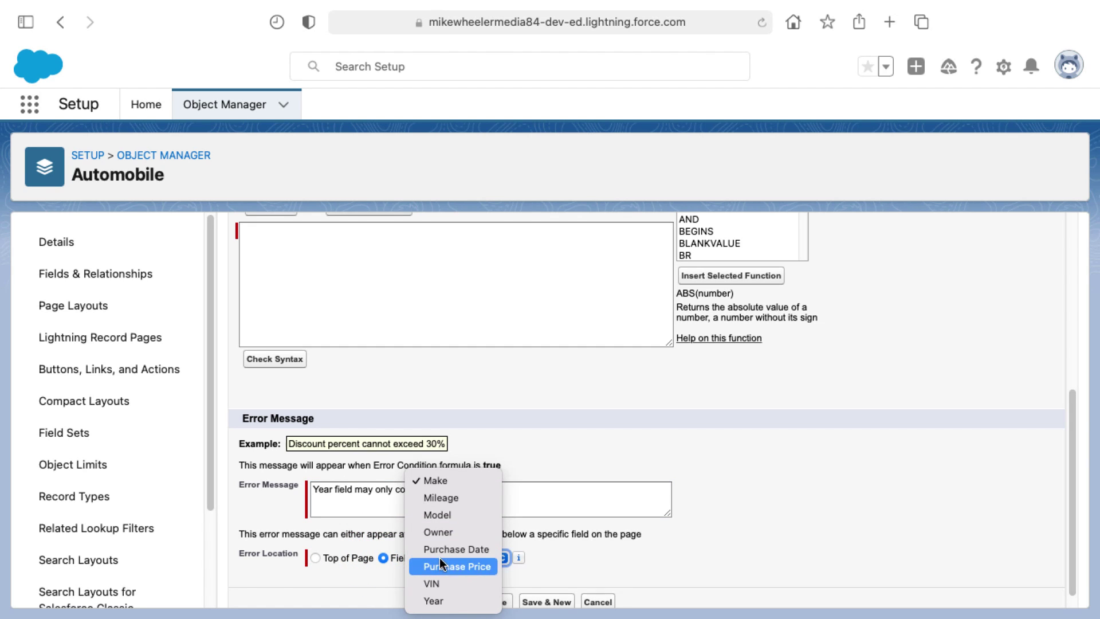
{"action": "left_click", "coordinate": [434, 602]}
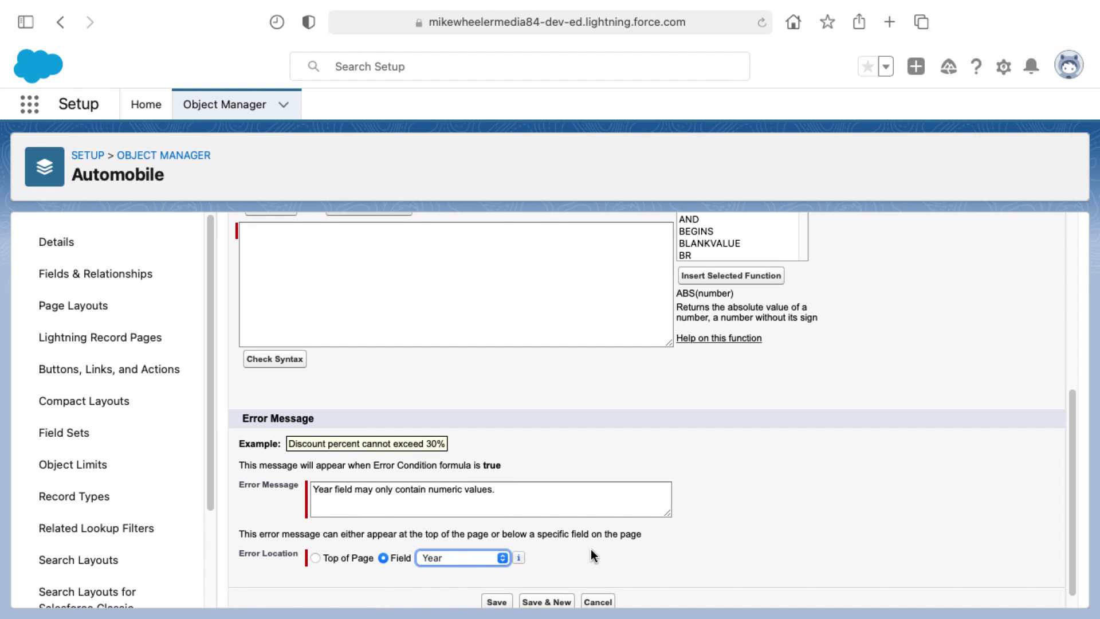
- Select the whole error message text
{"action": "left_click", "coordinate": [407, 495]}
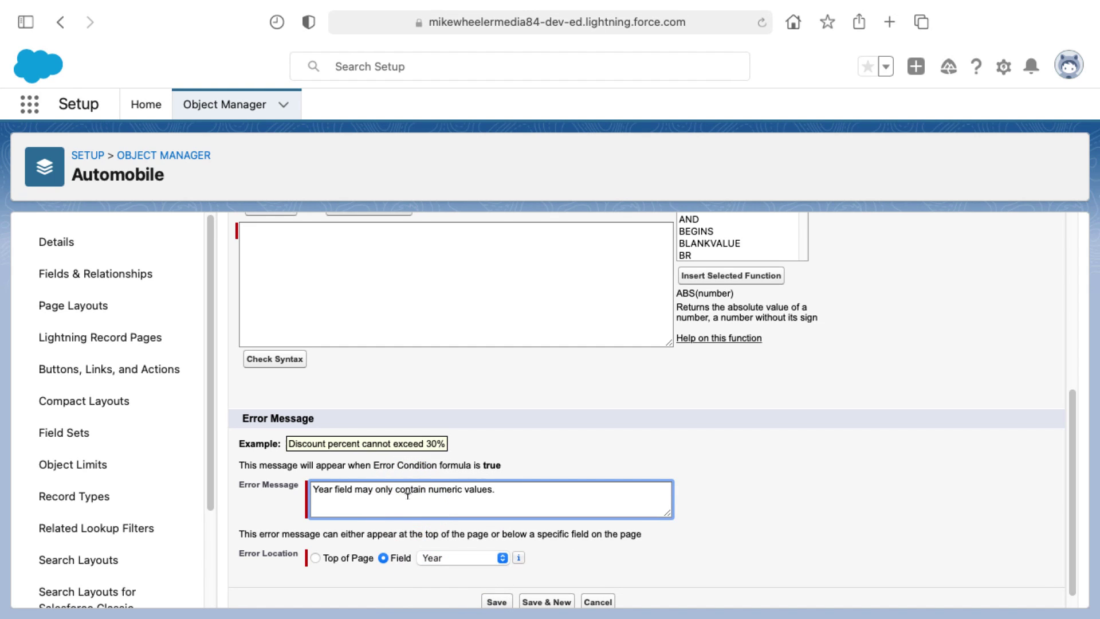
{"action": "left_click", "coordinate": [387, 253]}
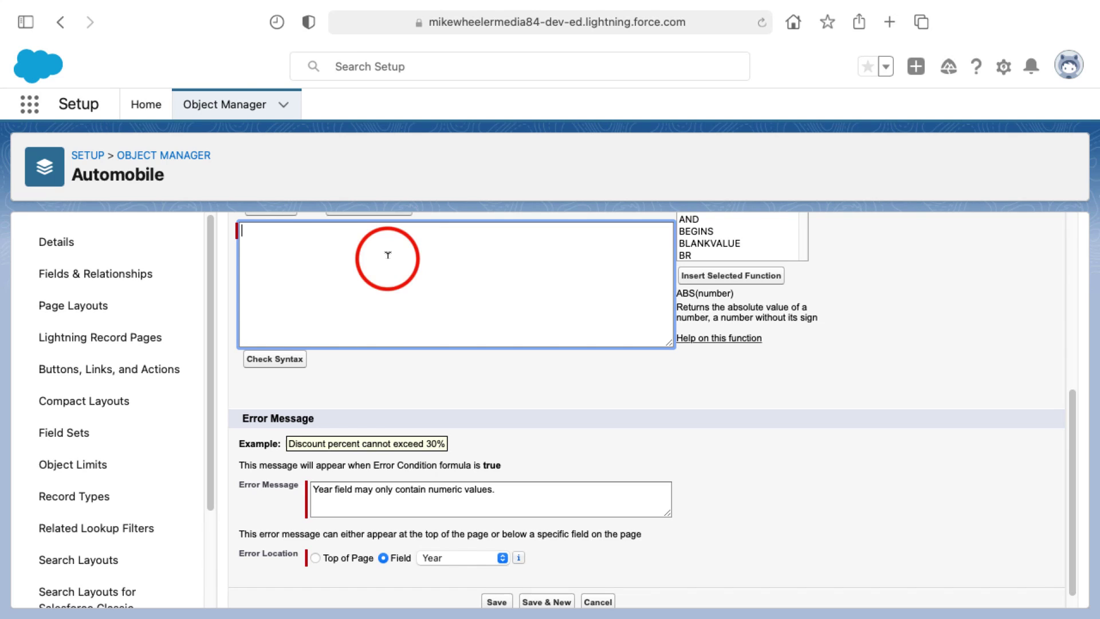
{"action": "left_click", "coordinate": [373, 496]}
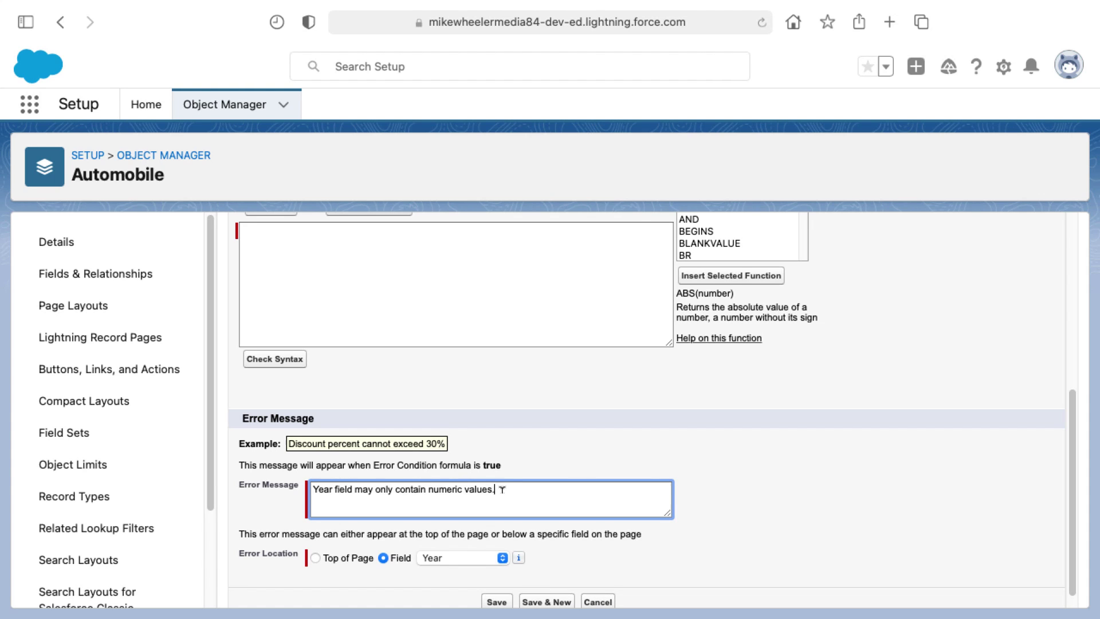
{"action": "left_click_drag", "start_coordinate": [502, 490], "coordinate": [286, 490]}
{"action": "key", "text": "super+c"}
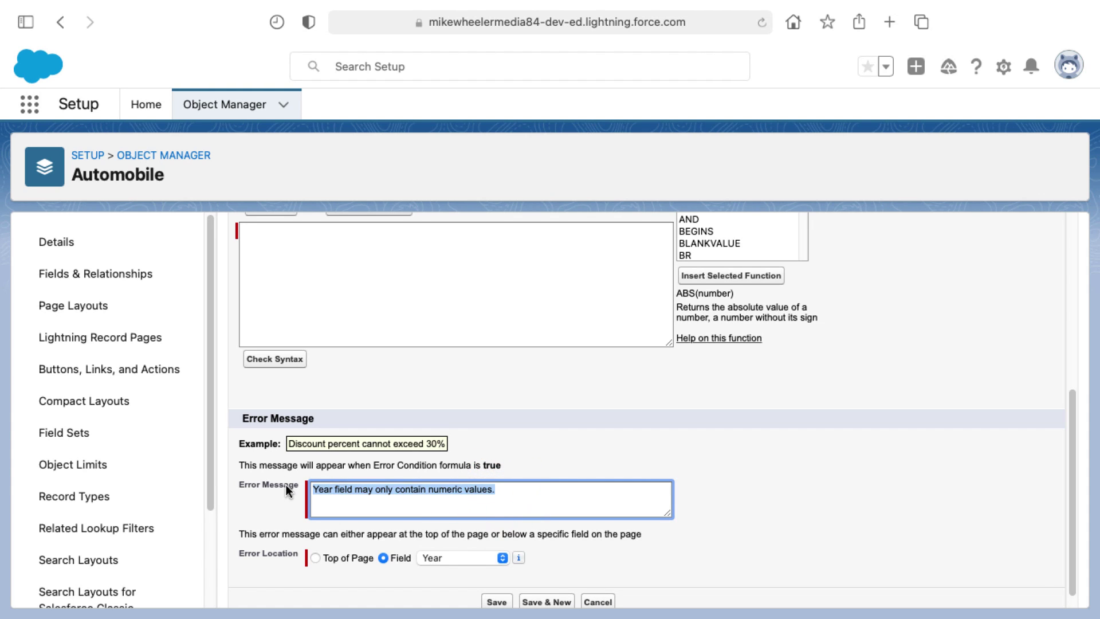
- Paste the error message sentence into the error condition formula, with two blank lines above it
{"action": "left_click", "coordinate": [430, 265]}
{"action": "scroll", "coordinate": [425, 273], "scroll_direction": "up", "scroll_amount": 4}
{"action": "key", "text": "super+v"}
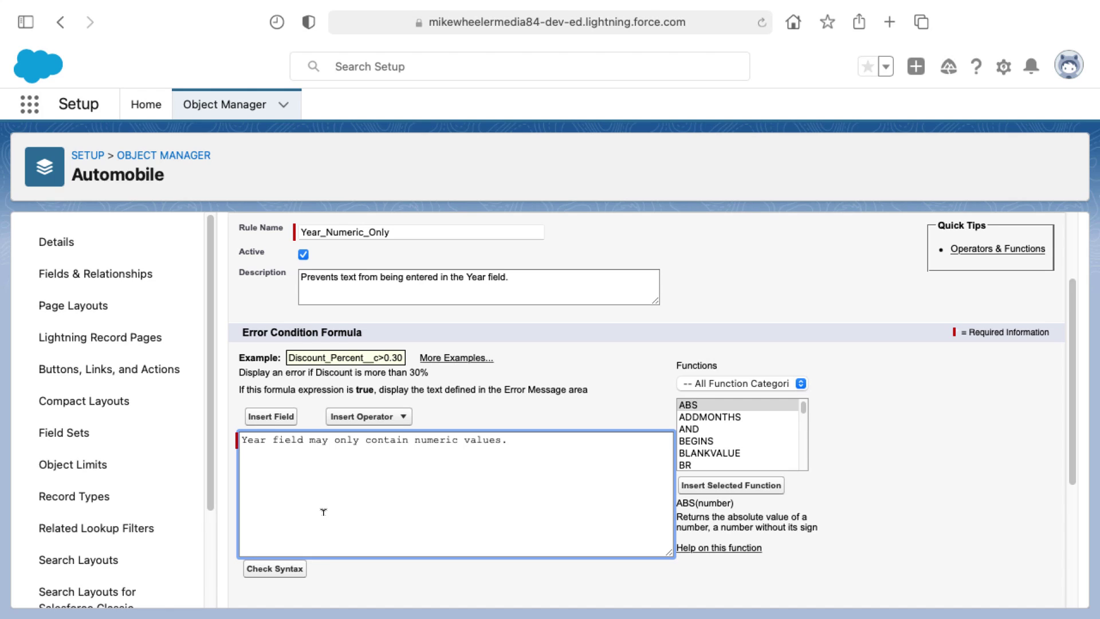
{"action": "key", "text": "super+Up"}
{"action": "key", "text": "Return"}
{"action": "key", "text": "Return"}
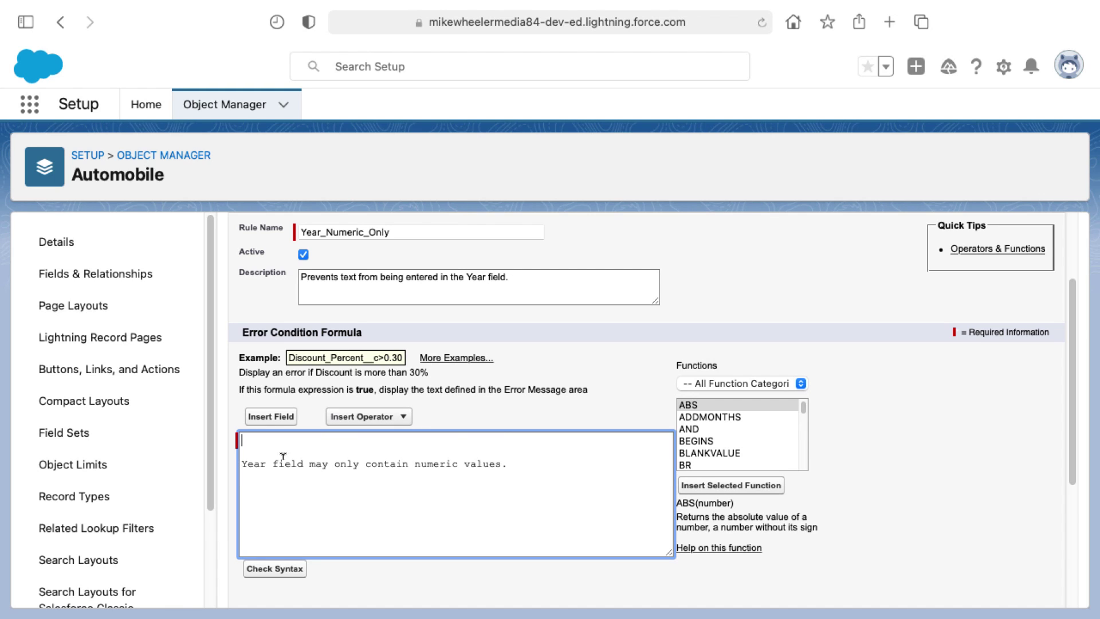
{"action": "double_click", "coordinate": [252, 465]}
{"action": "left_click", "coordinate": [259, 436]}
- Insert the Automobile Year__c field reference on the formula's empty first line
{"action": "left_click", "coordinate": [274, 418]}
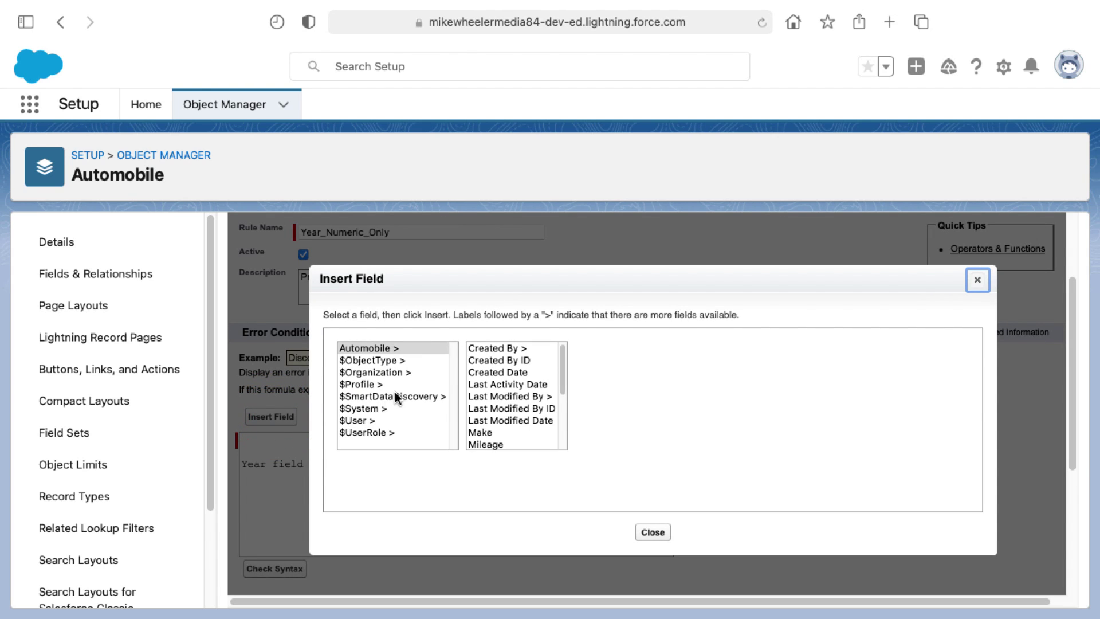
{"action": "left_click", "coordinate": [398, 350]}
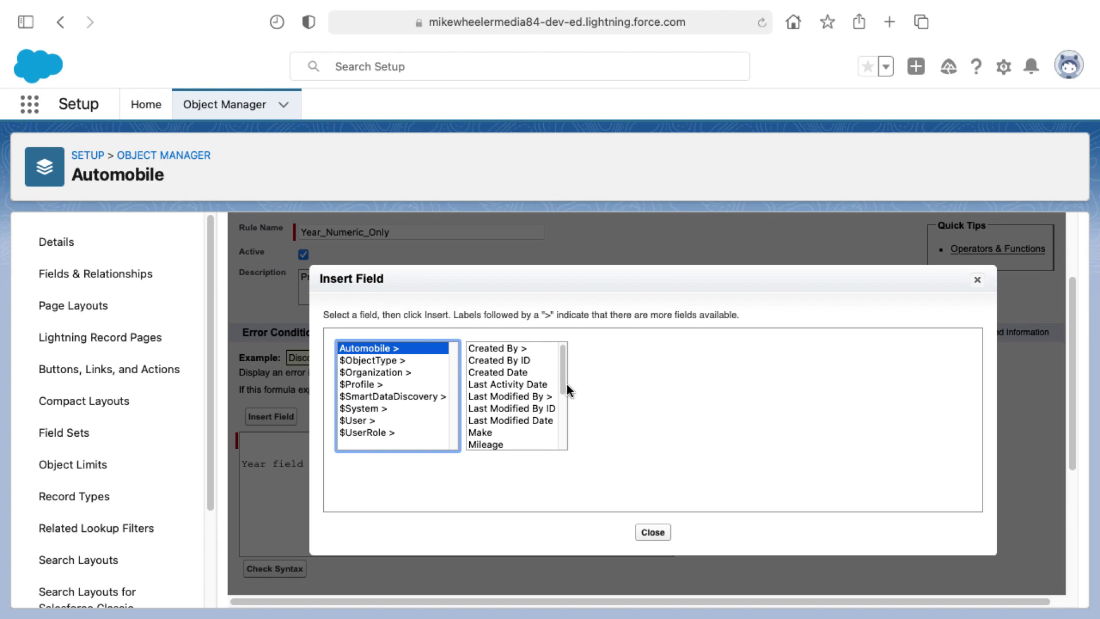
{"action": "left_click_drag", "start_coordinate": [563, 384], "coordinate": [559, 445]}
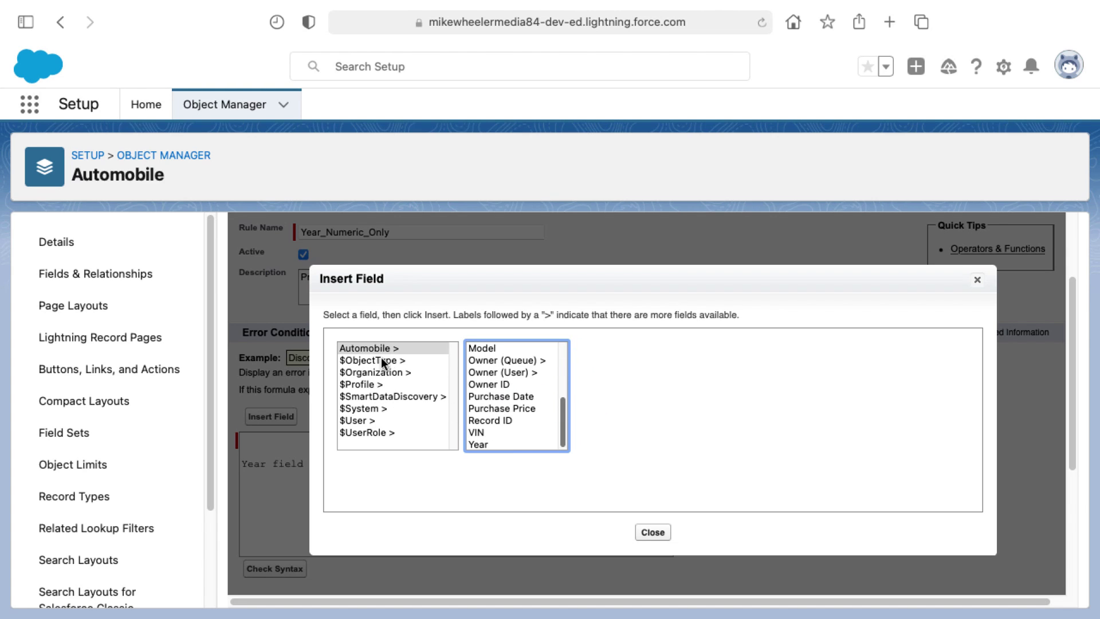
{"action": "left_click", "coordinate": [489, 445]}
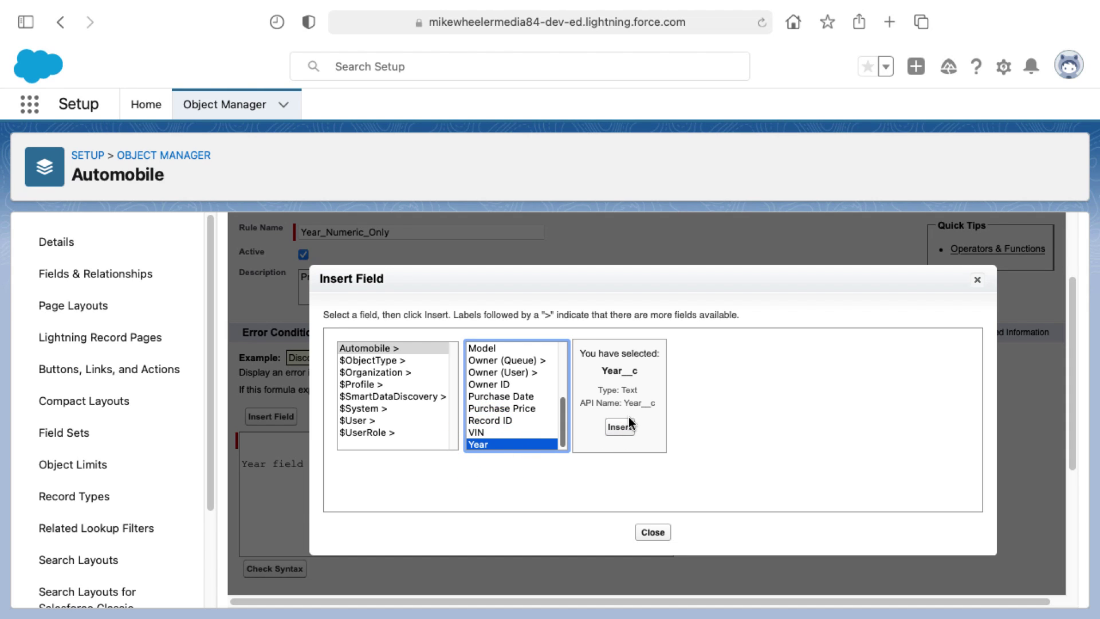
{"action": "left_click", "coordinate": [620, 427]}
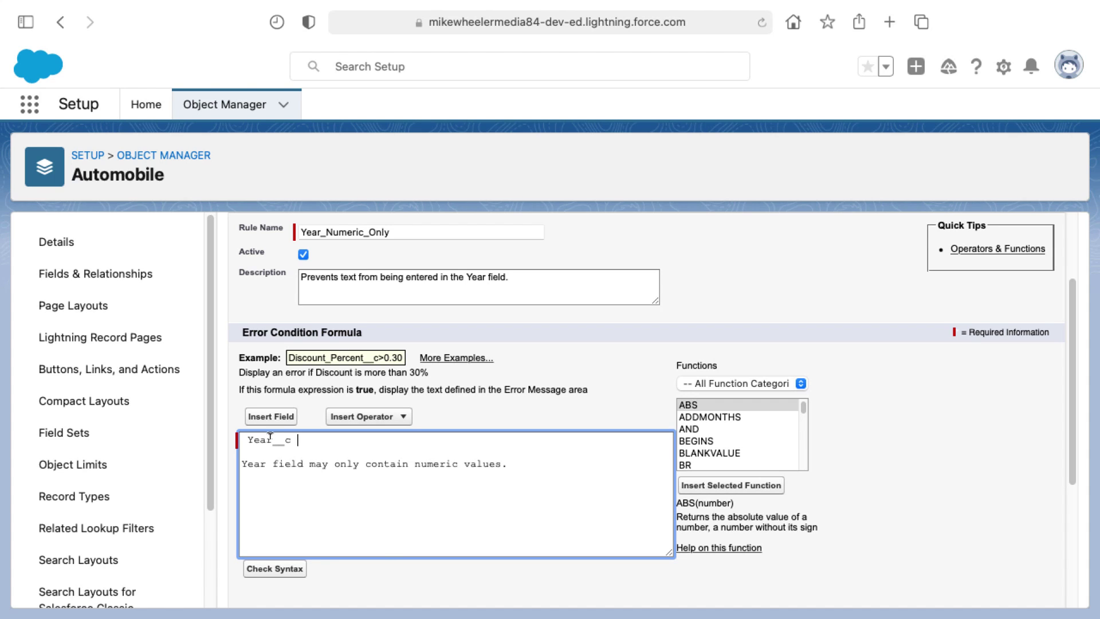
{"action": "left_click_drag", "start_coordinate": [273, 440], "coordinate": [293, 436]}
- Choose ISNUMBER from the Functions list
{"action": "left_click", "coordinate": [258, 438]}
{"action": "left_click_drag", "start_coordinate": [803, 412], "coordinate": [799, 434]}
{"action": "left_click", "coordinate": [735, 453]}
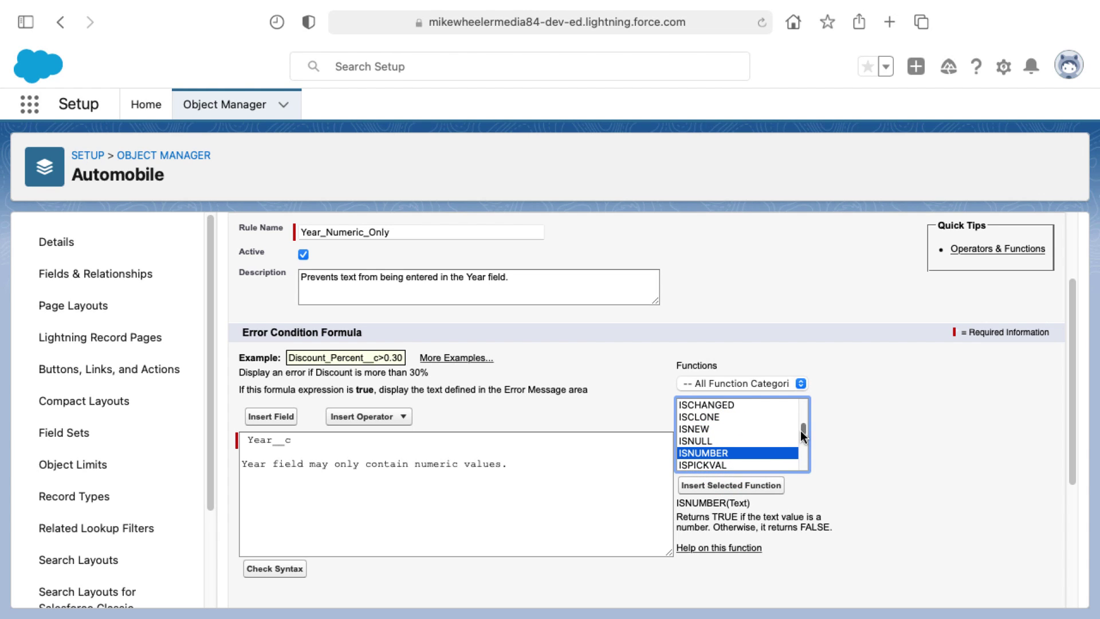
{"action": "left_click_drag", "start_coordinate": [803, 431], "coordinate": [802, 433]}
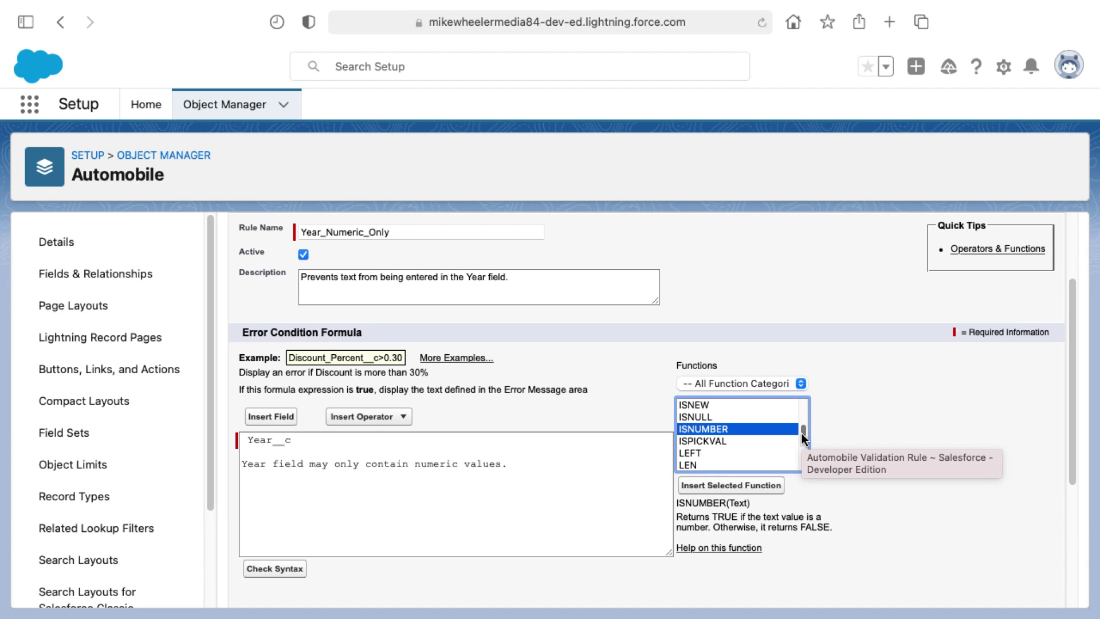
{"action": "left_click_drag", "start_coordinate": [803, 438], "coordinate": [803, 440]}
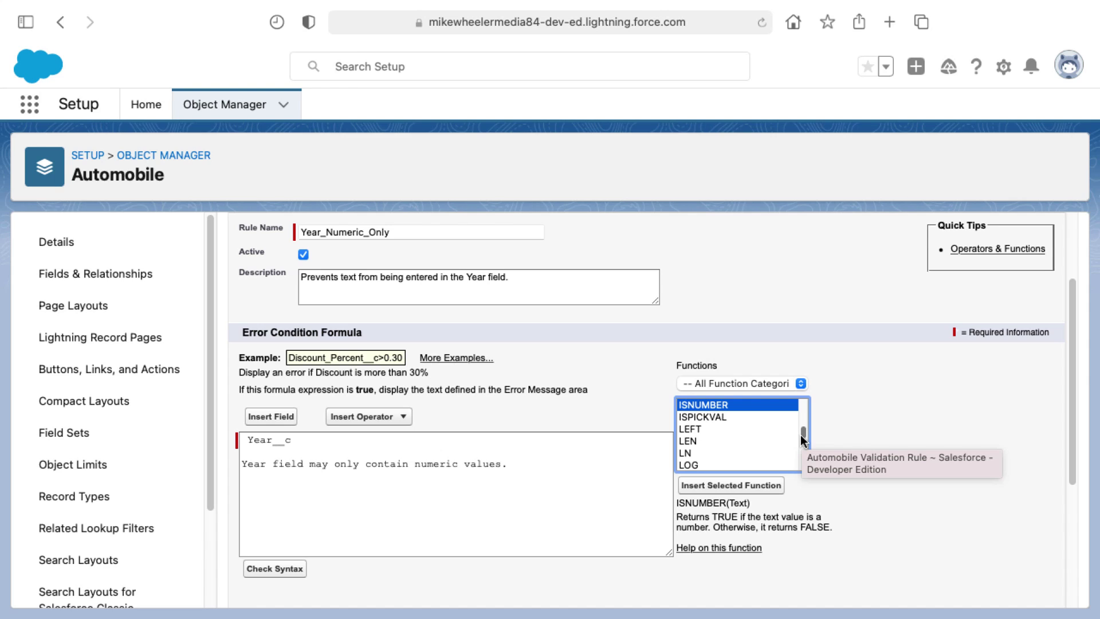
{"action": "left_click", "coordinate": [710, 404]}
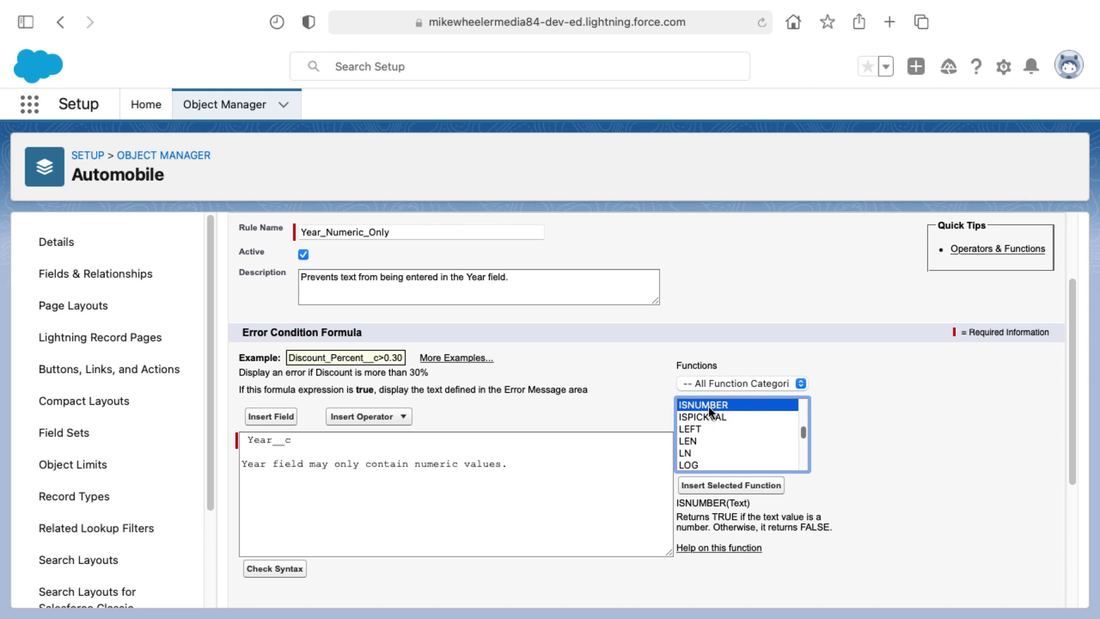
- Select and copy the ISNUMBER(Text) syntax shown under the function list
{"action": "left_click", "coordinate": [713, 502]}
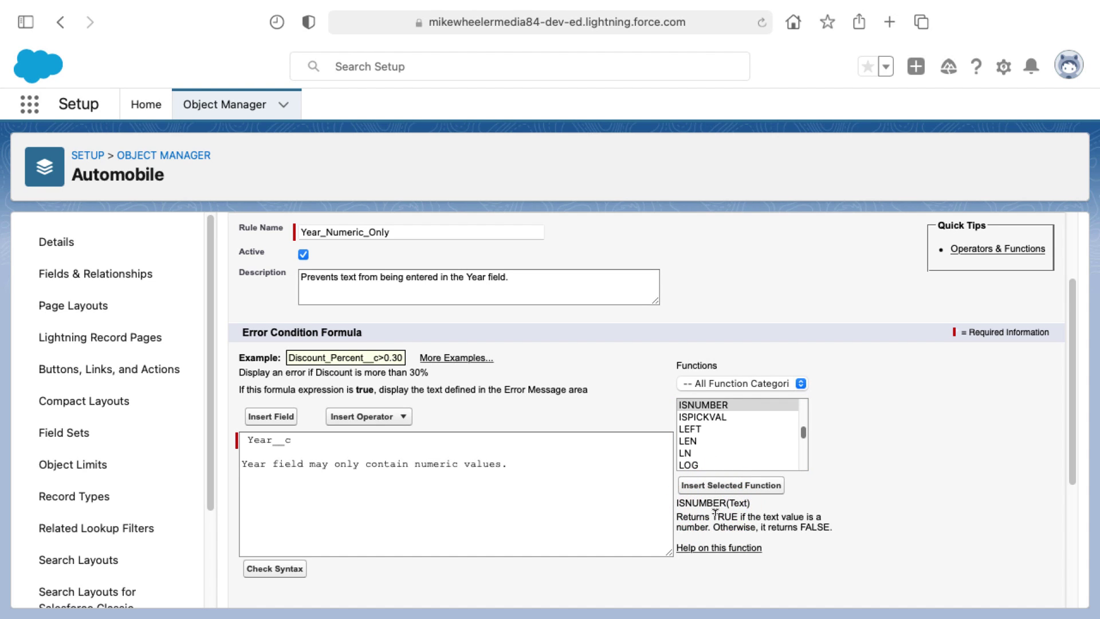
{"action": "left_click", "coordinate": [715, 514]}
{"action": "left_click_drag", "start_coordinate": [729, 503], "coordinate": [743, 502]}
{"action": "left_click", "coordinate": [772, 519]}
{"action": "double_click", "coordinate": [709, 502]}
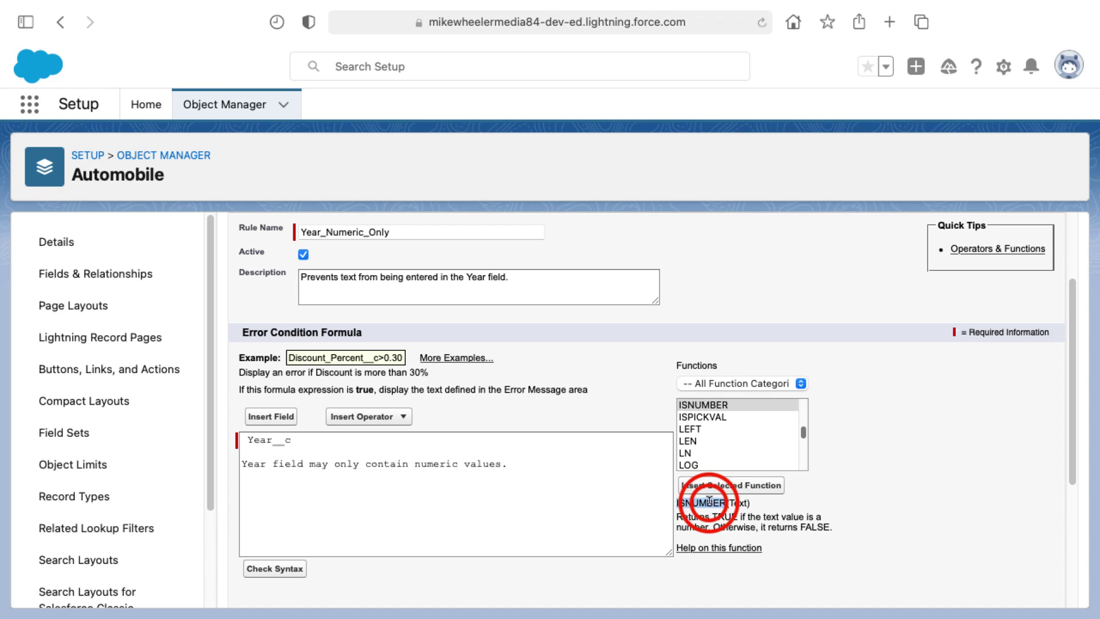
{"action": "left_click_drag", "start_coordinate": [709, 502], "coordinate": [748, 499]}
{"action": "key", "text": "ctrl+c"}
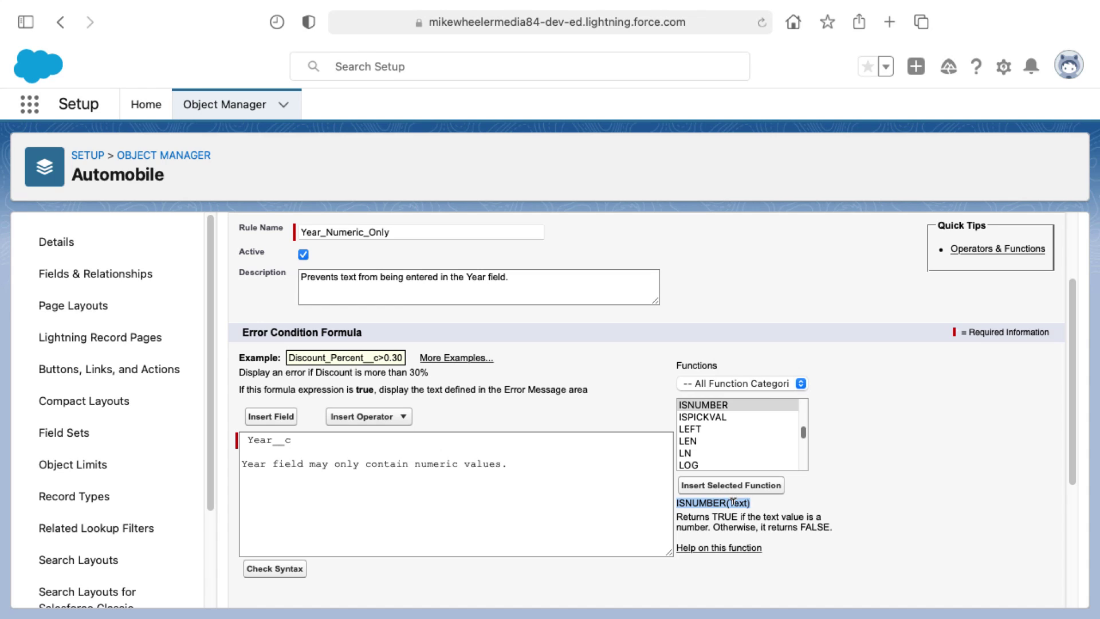
{"action": "left_click", "coordinate": [737, 501]}
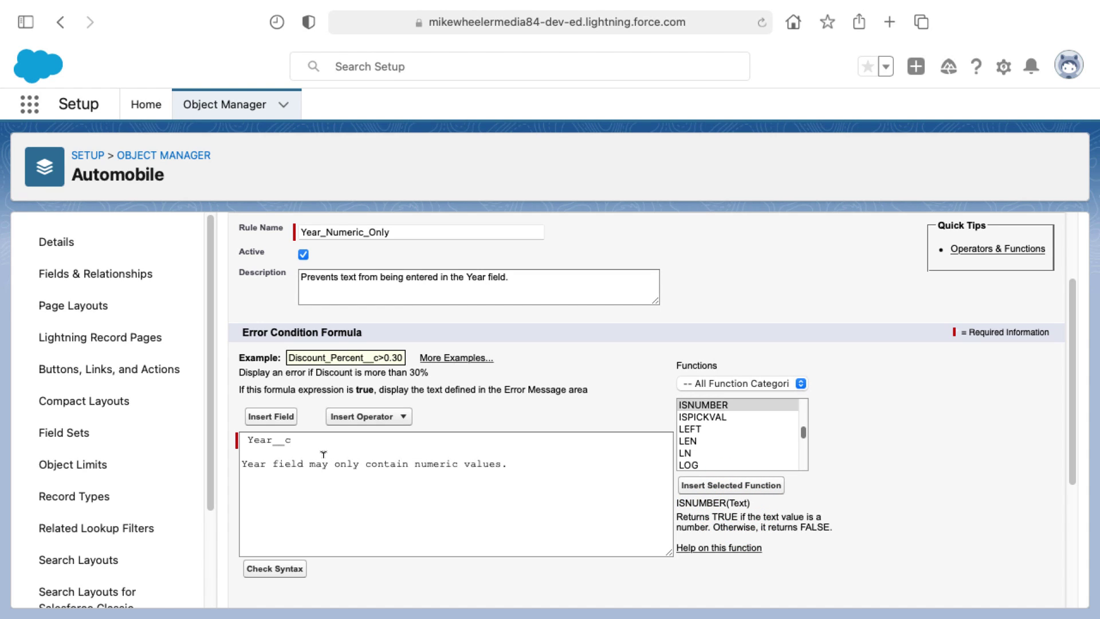
- Paste ISNUMBER(Text) at the formula start and replace Text with Year__c
{"action": "left_click", "coordinate": [241, 440]}
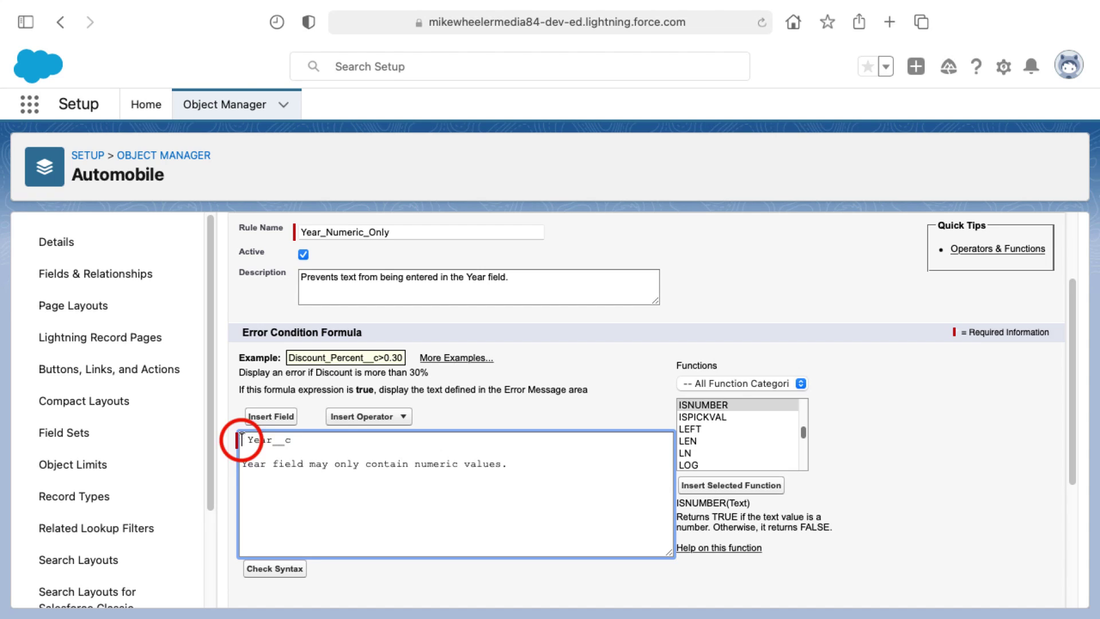
{"action": "key", "text": "ctrl+v"}
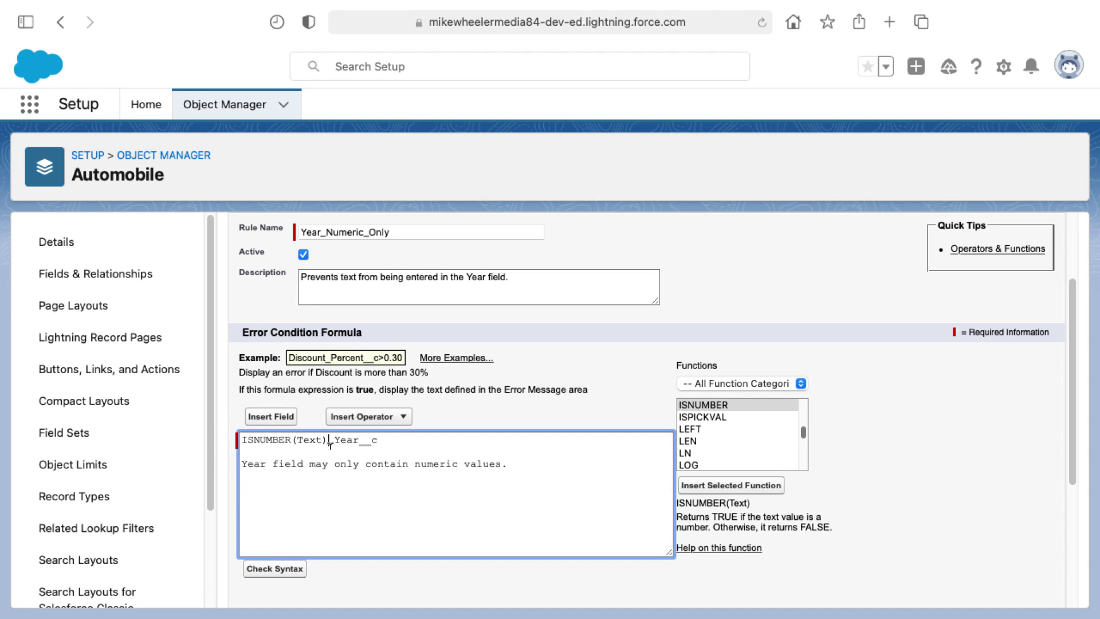
{"action": "left_click", "coordinate": [311, 439]}
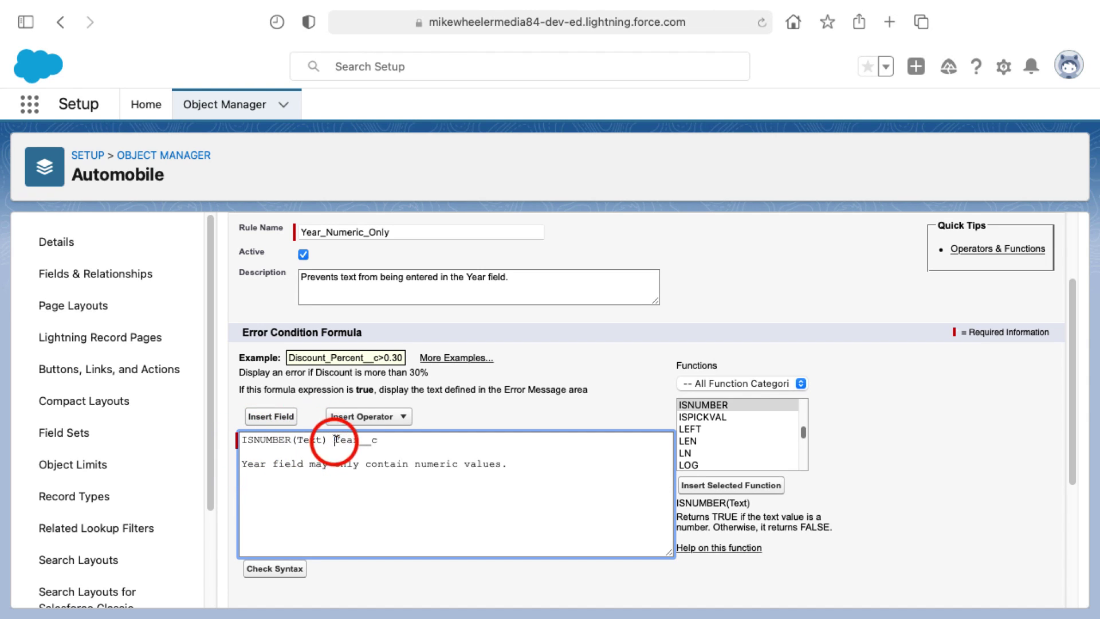
{"action": "left_click_drag", "start_coordinate": [335, 439], "coordinate": [379, 440]}
{"action": "key", "text": "ctrl+x"}
{"action": "double_click", "coordinate": [308, 440]}
{"action": "key", "text": "ctrl+v"}
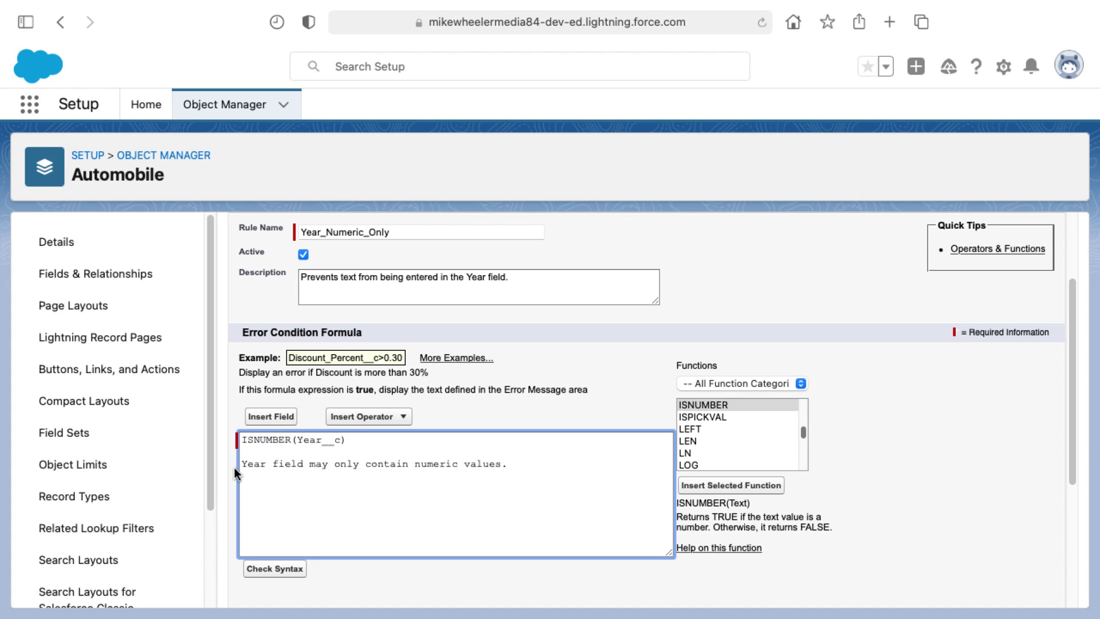
- Scroll through the rule form and return focus to the error condition formula
{"action": "left_click", "coordinate": [269, 439]}
{"action": "left_click", "coordinate": [324, 388]}
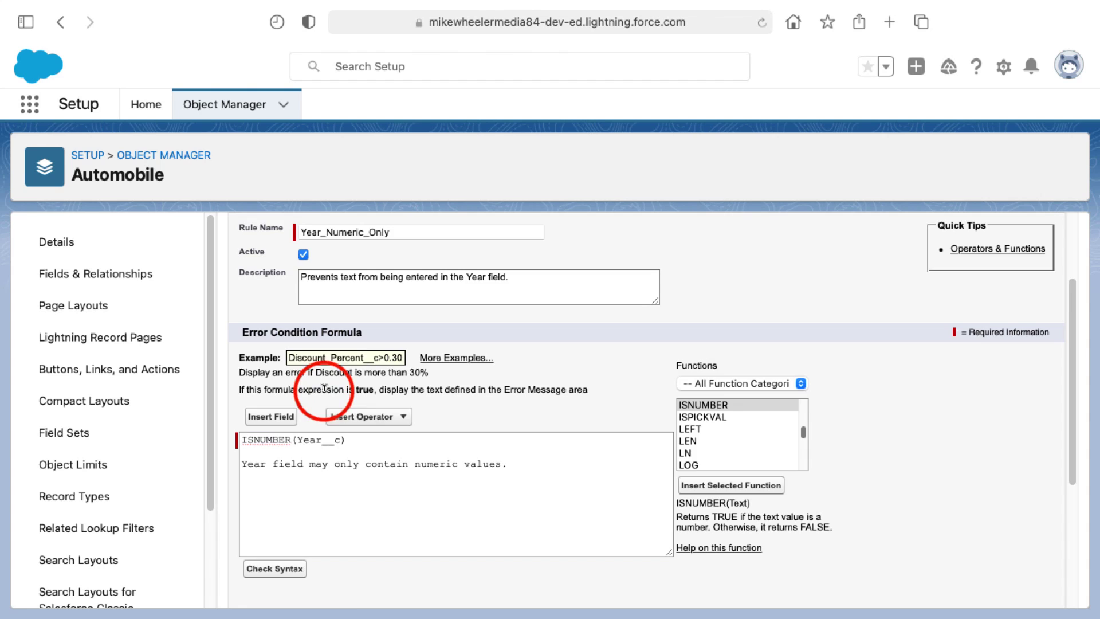
{"action": "scroll", "coordinate": [336, 477], "scroll_direction": "down", "scroll_amount": 4}
{"action": "left_click", "coordinate": [347, 472]}
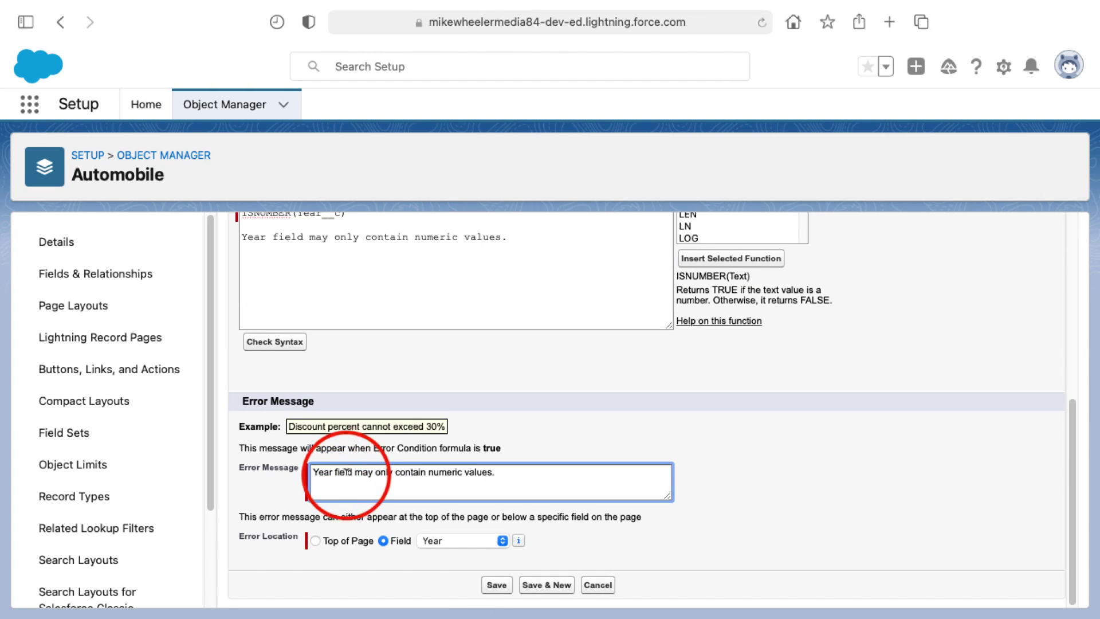
{"action": "scroll", "coordinate": [345, 473], "scroll_direction": "up", "scroll_amount": 3}
{"action": "scroll", "coordinate": [345, 473], "scroll_direction": "up", "scroll_amount": 2}
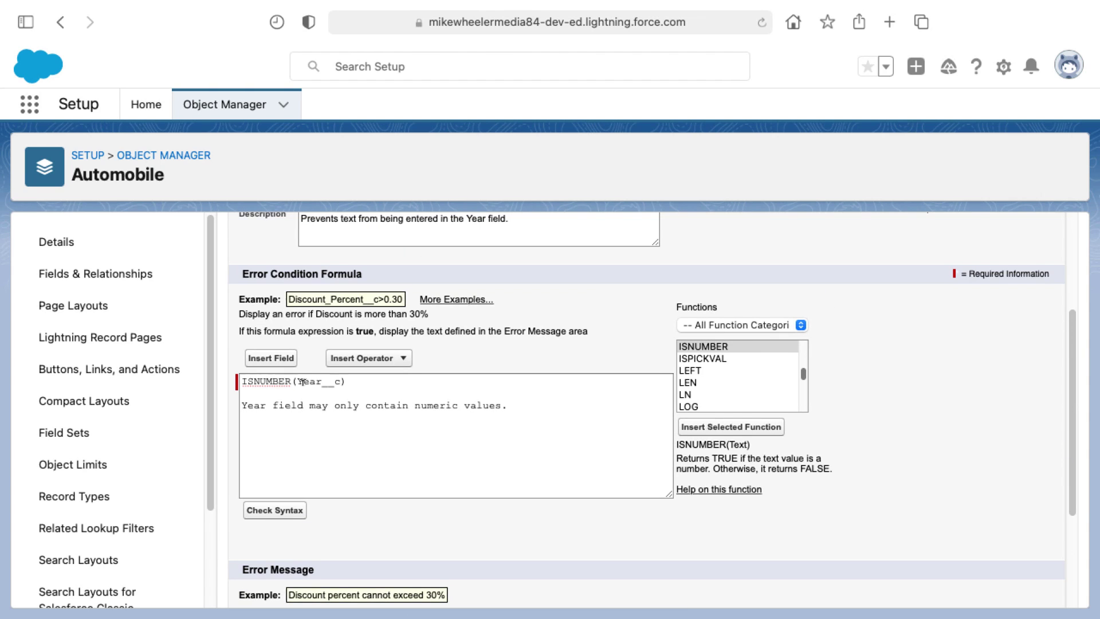
{"action": "left_click", "coordinate": [273, 379]}
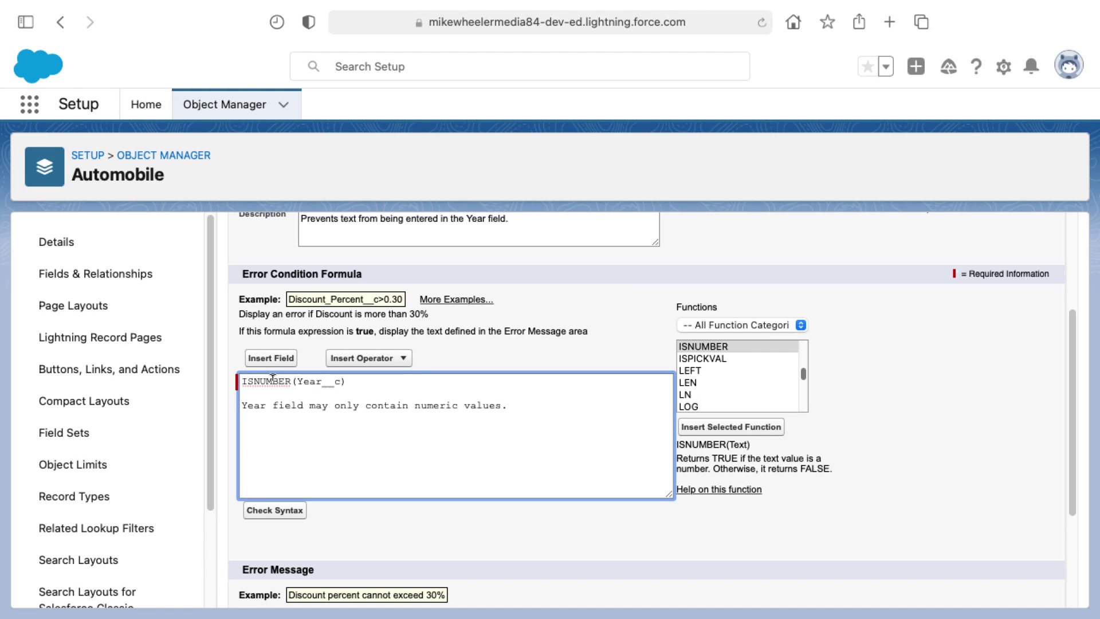
- Select the NOT function, copy its NOT(logical) syntax, and place the caret at the formula start
{"action": "left_click", "coordinate": [274, 379]}
{"action": "left_click", "coordinate": [273, 378]}
{"action": "left_click_drag", "start_coordinate": [803, 373], "coordinate": [803, 387]}
{"action": "left_click", "coordinate": [689, 359]}
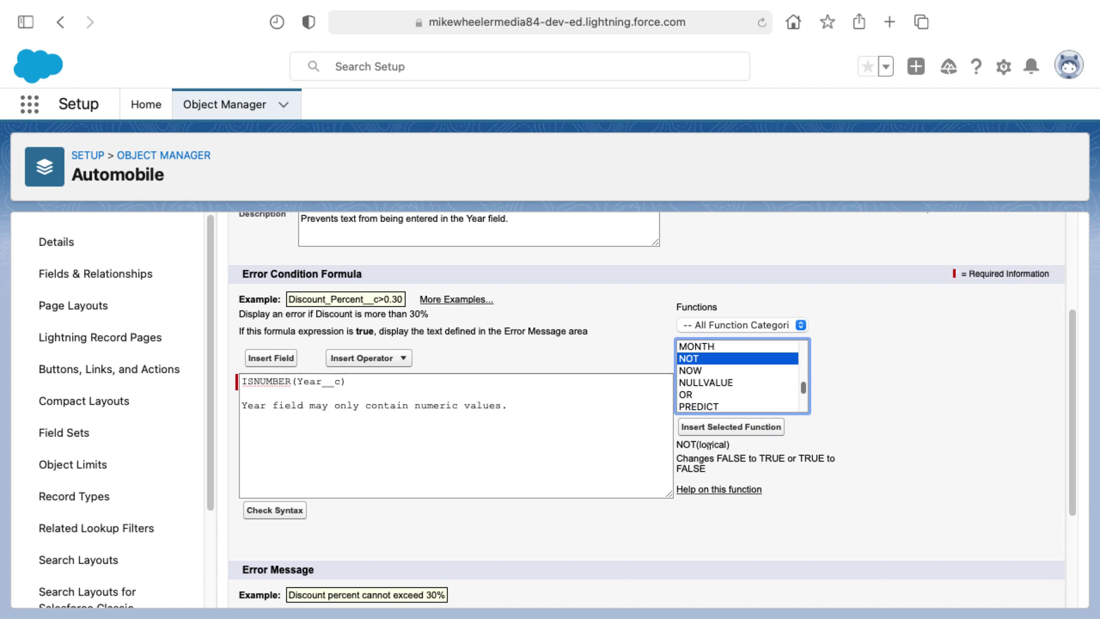
{"action": "left_click_drag", "start_coordinate": [678, 443], "coordinate": [732, 449]}
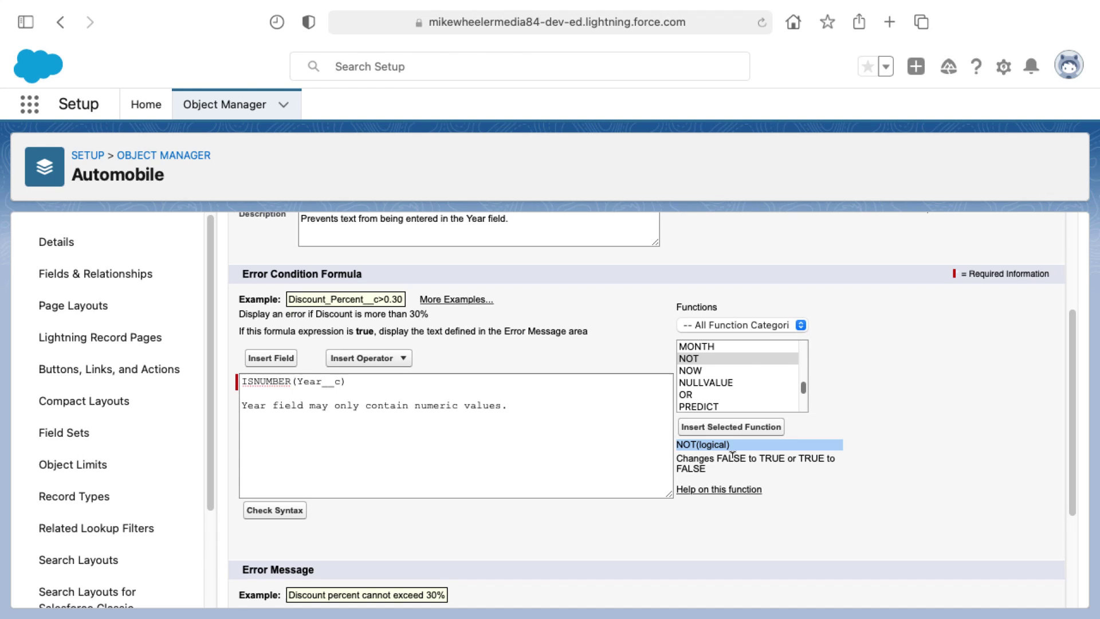
{"action": "left_click", "coordinate": [757, 462]}
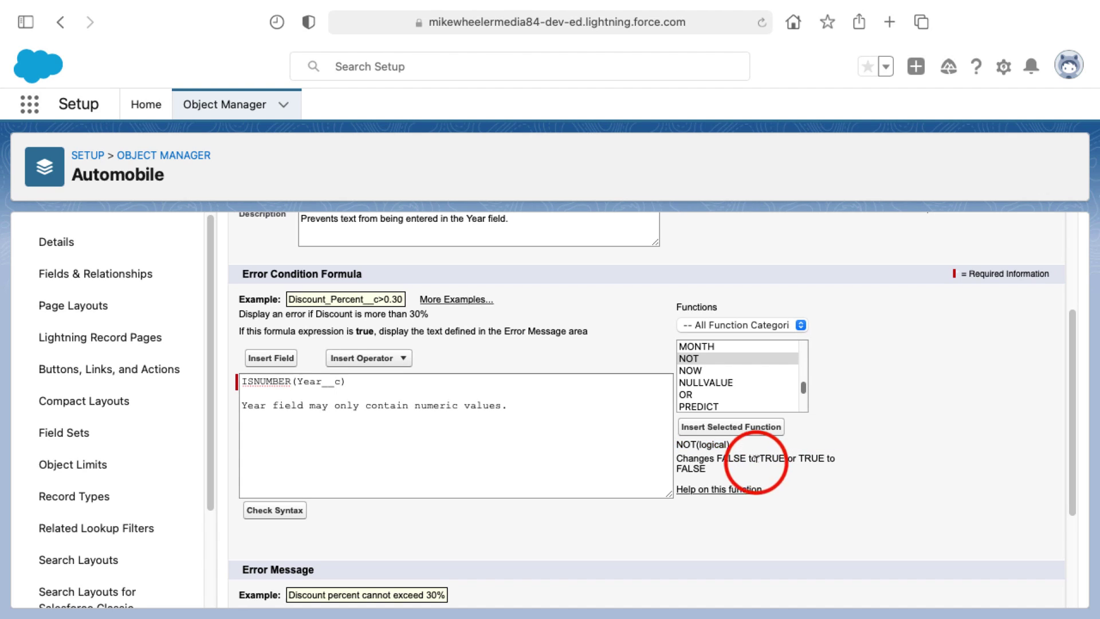
{"action": "left_click", "coordinate": [726, 360]}
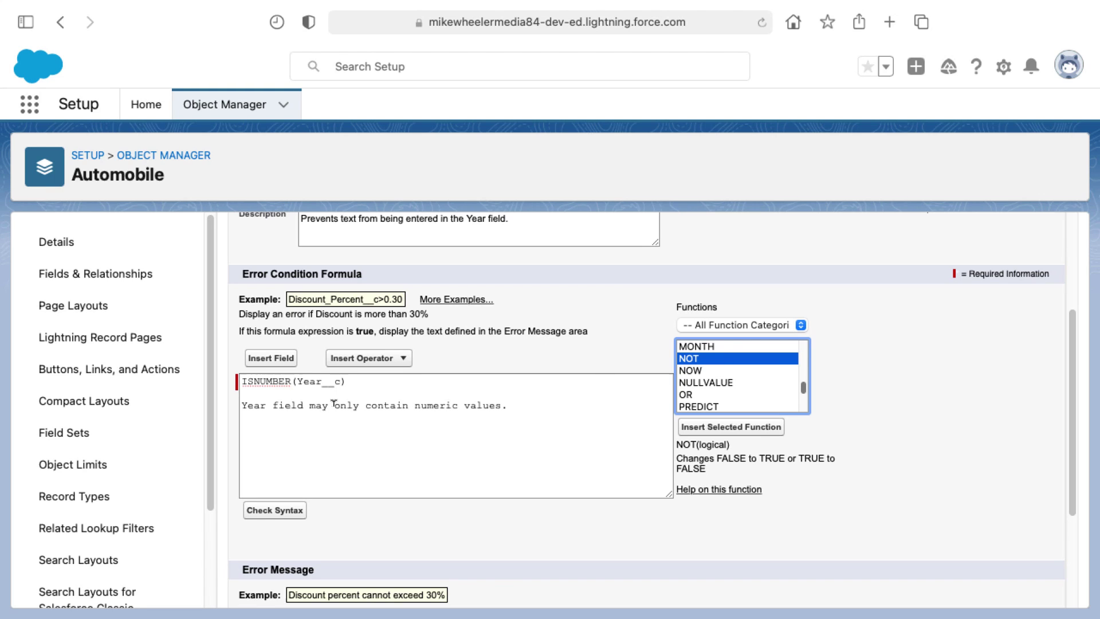
{"action": "triple_click", "coordinate": [737, 444]}
{"action": "left_click", "coordinate": [243, 380]}
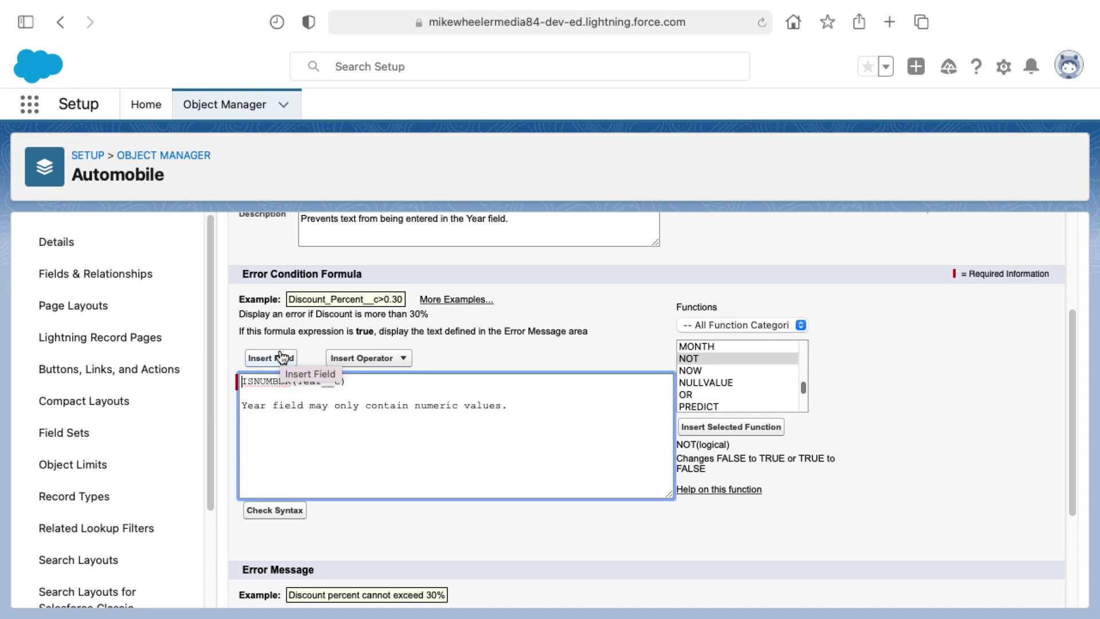
{"action": "left_click", "coordinate": [447, 382]}
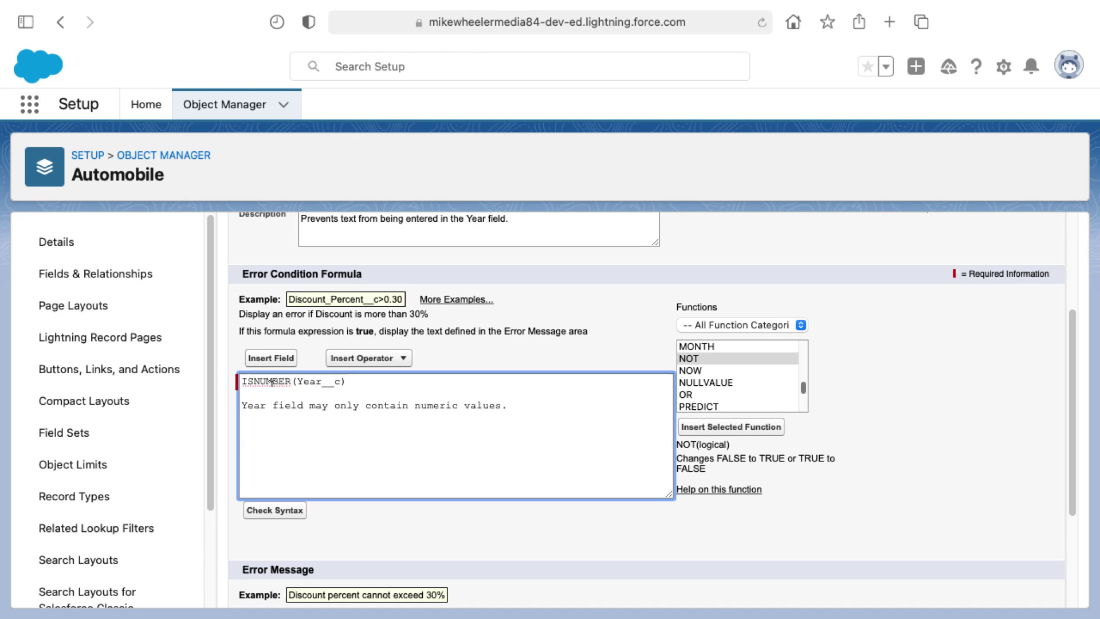
{"action": "left_click", "coordinate": [236, 383]}
- Paste NOT(logical) and move ISNUMBER(Year__c) inside it, giving NOT(ISNUMBER(Year__c))
{"action": "key", "text": "super+v"}
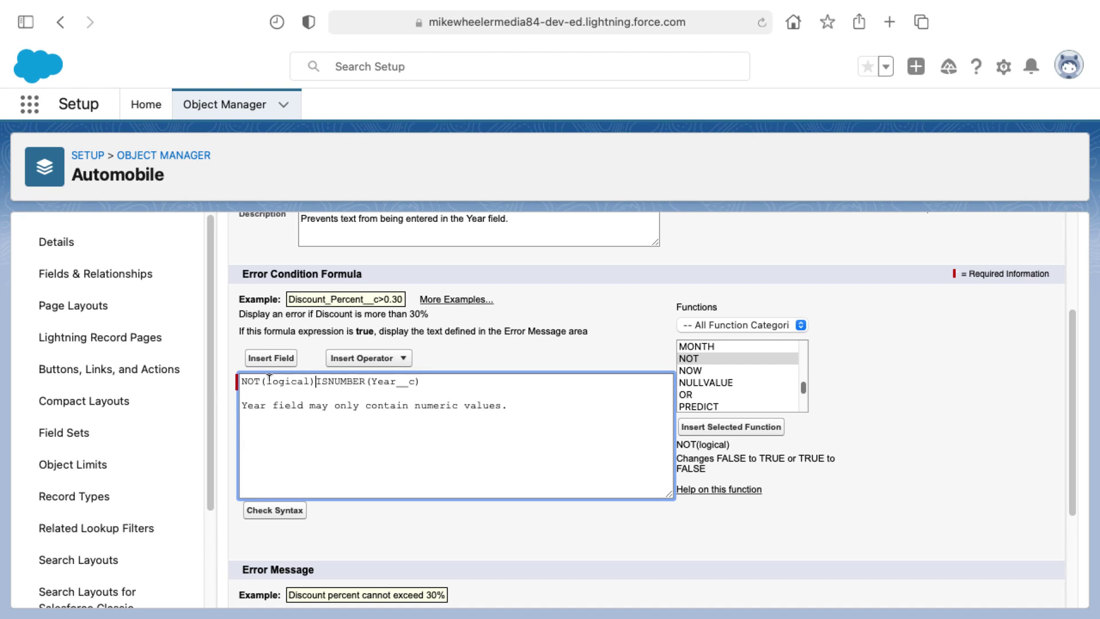
{"action": "double_click", "coordinate": [301, 381]}
{"action": "left_click", "coordinate": [315, 381]}
{"action": "left_click_drag", "start_coordinate": [323, 379], "coordinate": [418, 380]}
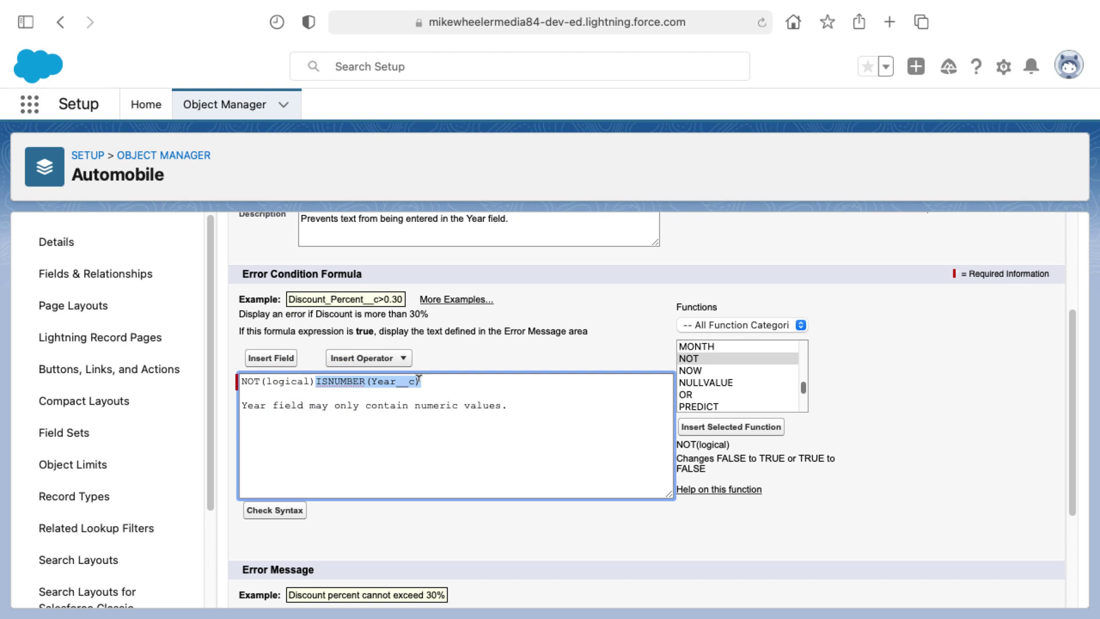
{"action": "key", "text": "ctrl+x"}
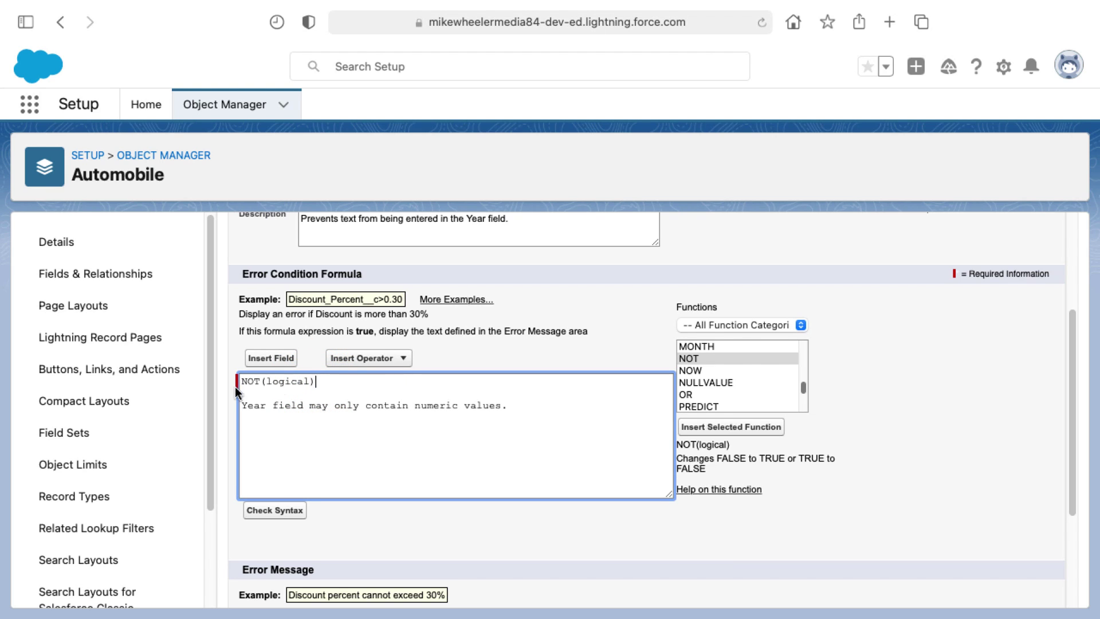
{"action": "double_click", "coordinate": [285, 380]}
{"action": "key", "text": "super+v"}
- Delete the leftover error message line from the formula
{"action": "double_click", "coordinate": [253, 405]}
{"action": "left_click_drag", "start_coordinate": [252, 404], "coordinate": [501, 398]}
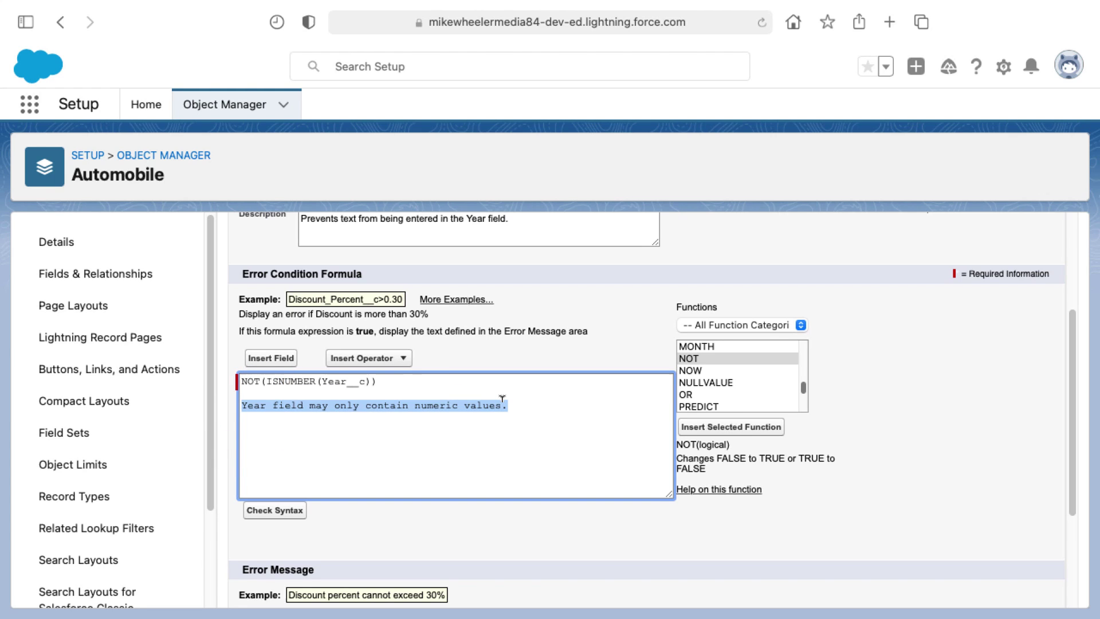
{"action": "left_click", "coordinate": [267, 383]}
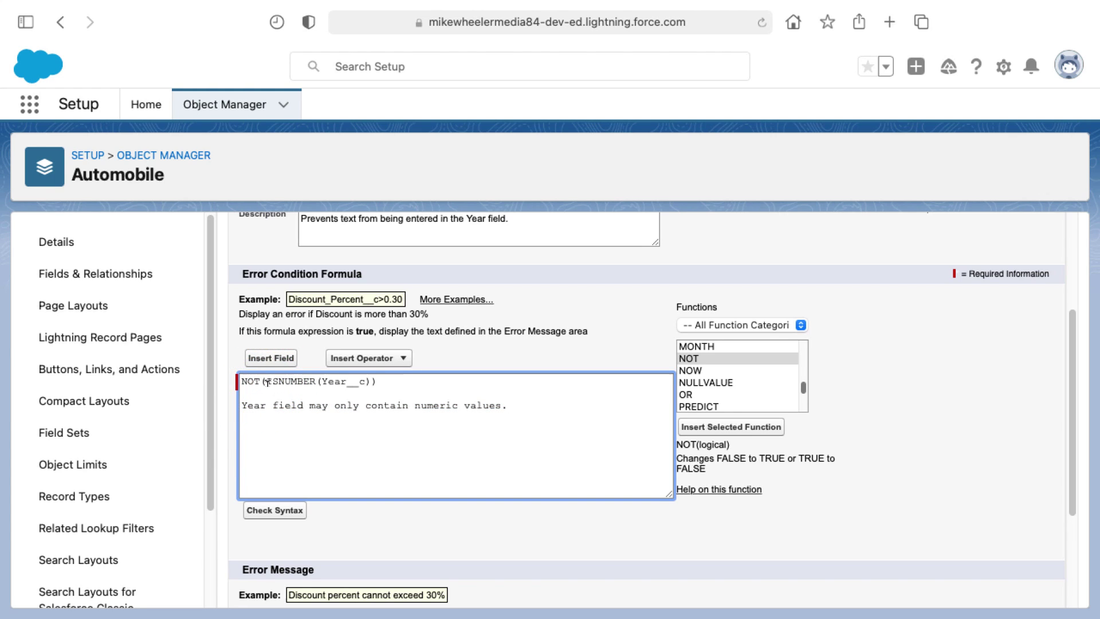
{"action": "left_click", "coordinate": [332, 377]}
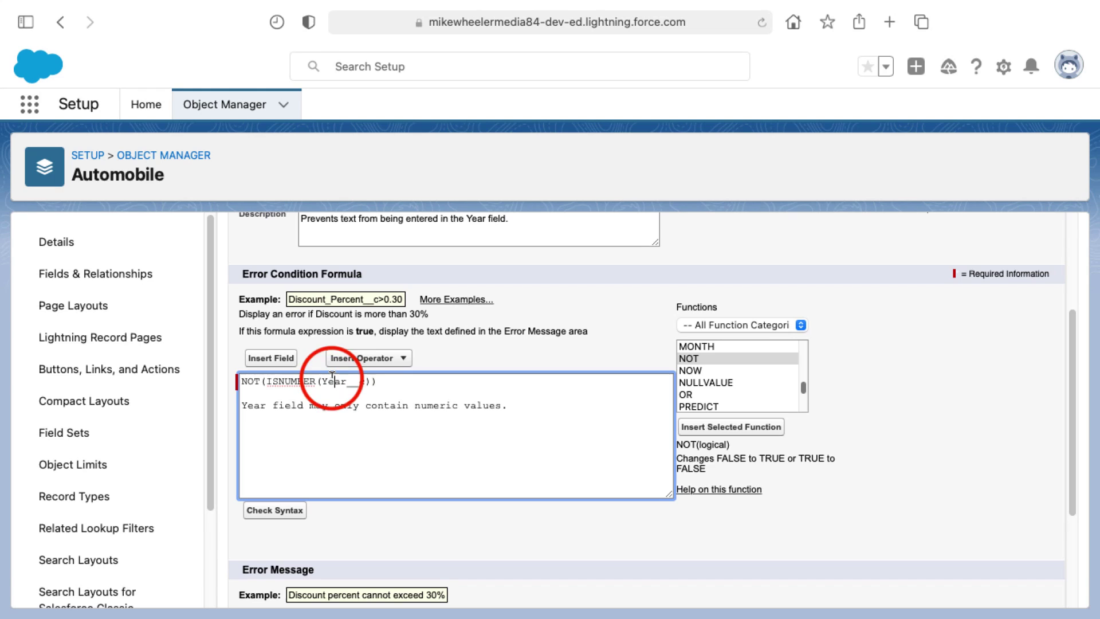
{"action": "left_click", "coordinate": [257, 381]}
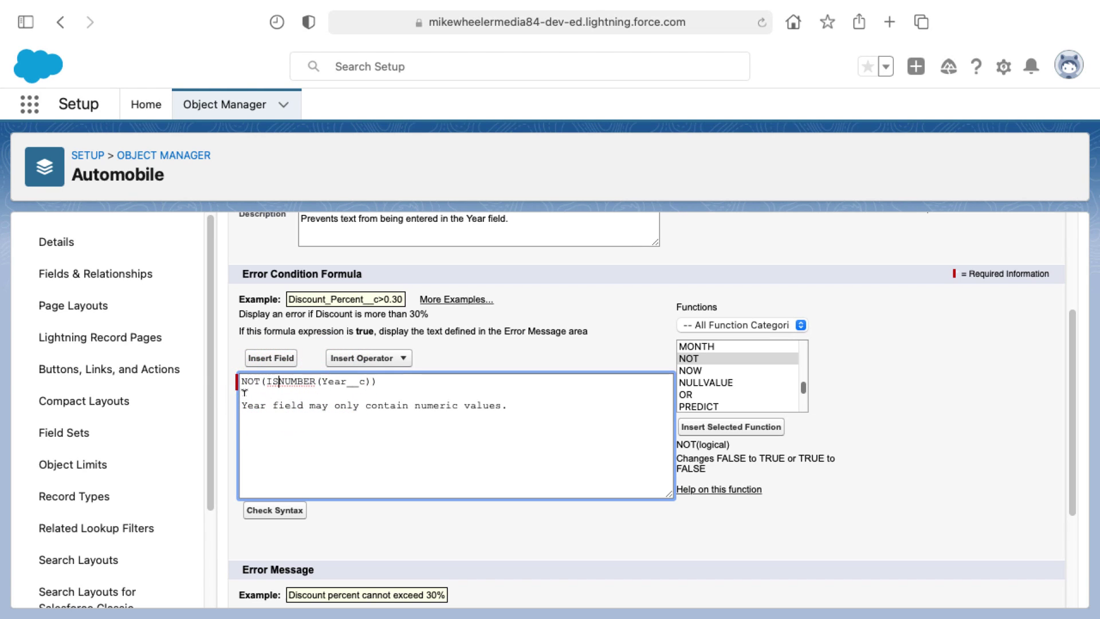
{"action": "left_click", "coordinate": [250, 392]}
{"action": "left_click_drag", "start_coordinate": [251, 392], "coordinate": [515, 408]}
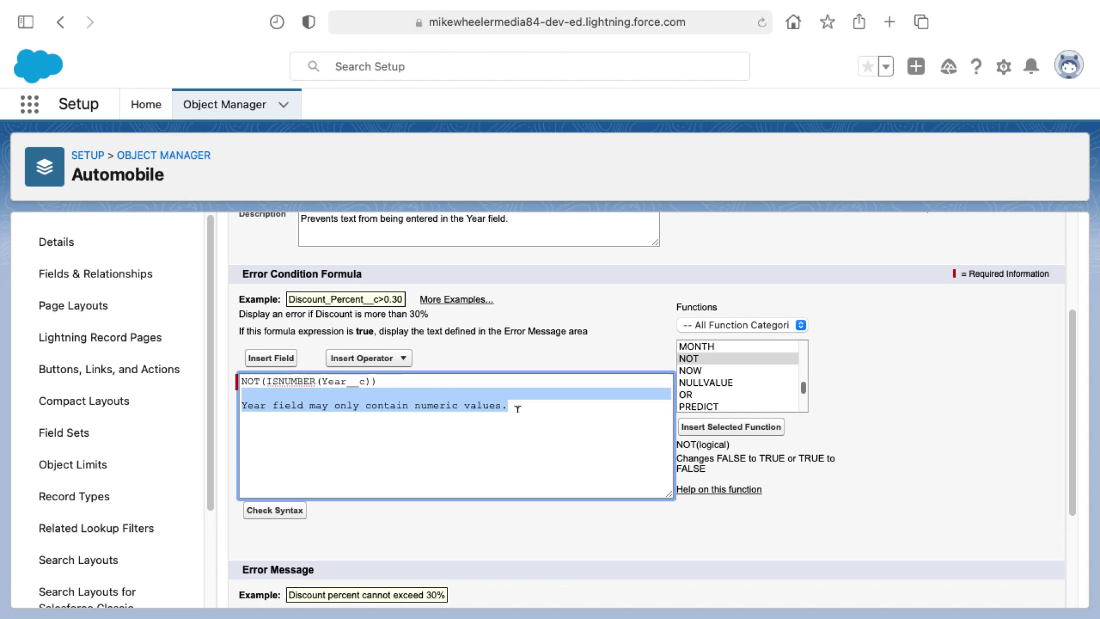
{"action": "key", "text": "BackSpace"}
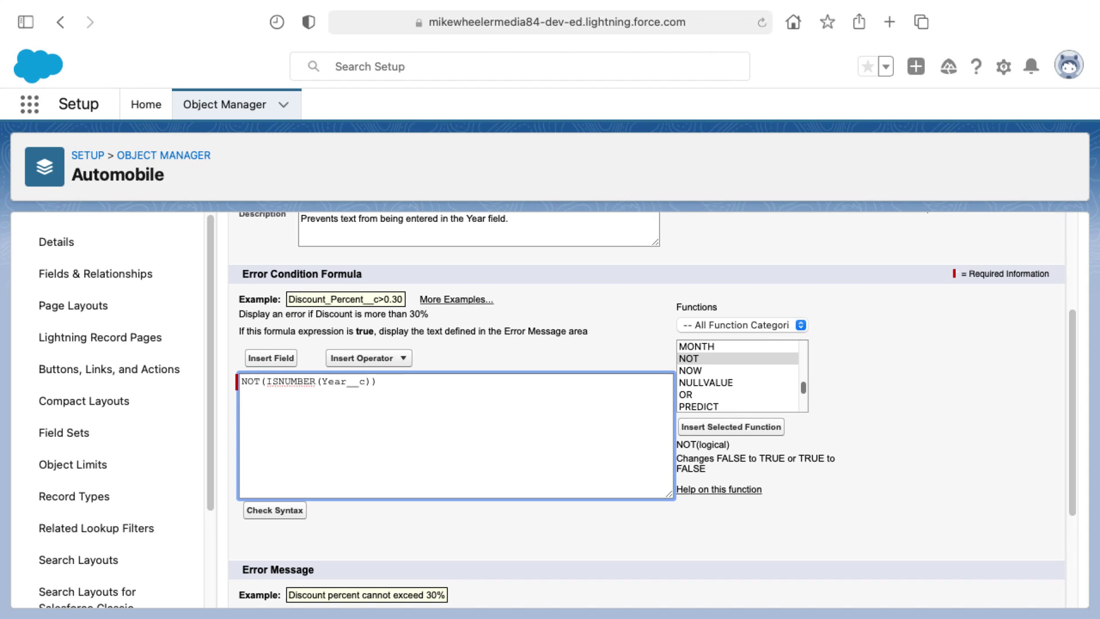
- Check the formula syntax, confirm the Year error message, and save Year_Numeric_Only
{"action": "left_click", "coordinate": [281, 511]}
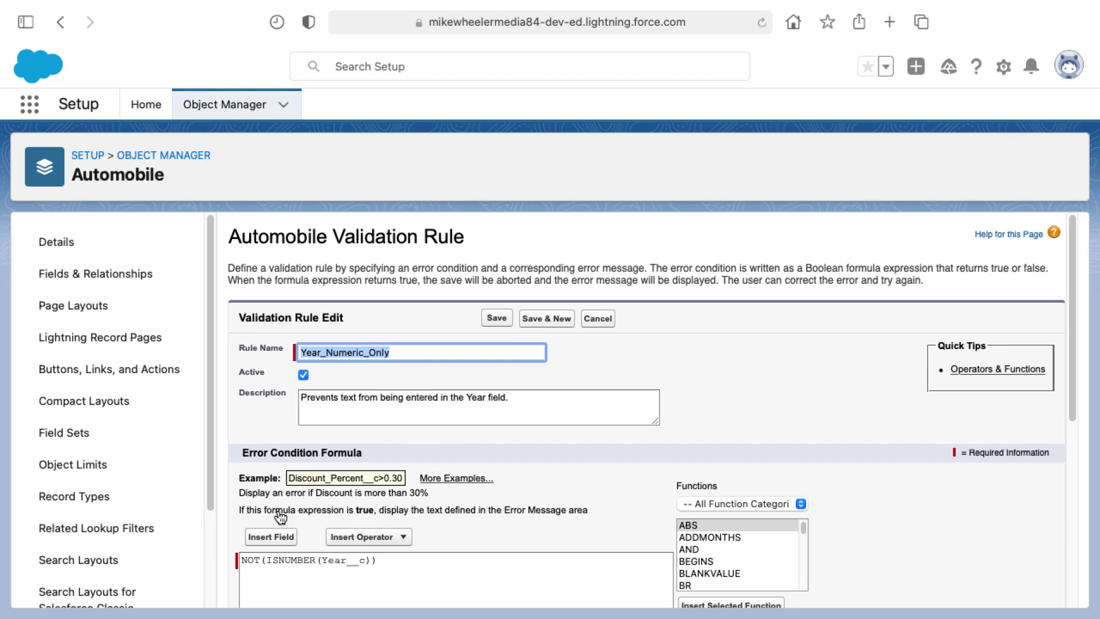
{"action": "scroll", "coordinate": [303, 503], "scroll_direction": "down", "scroll_amount": 4}
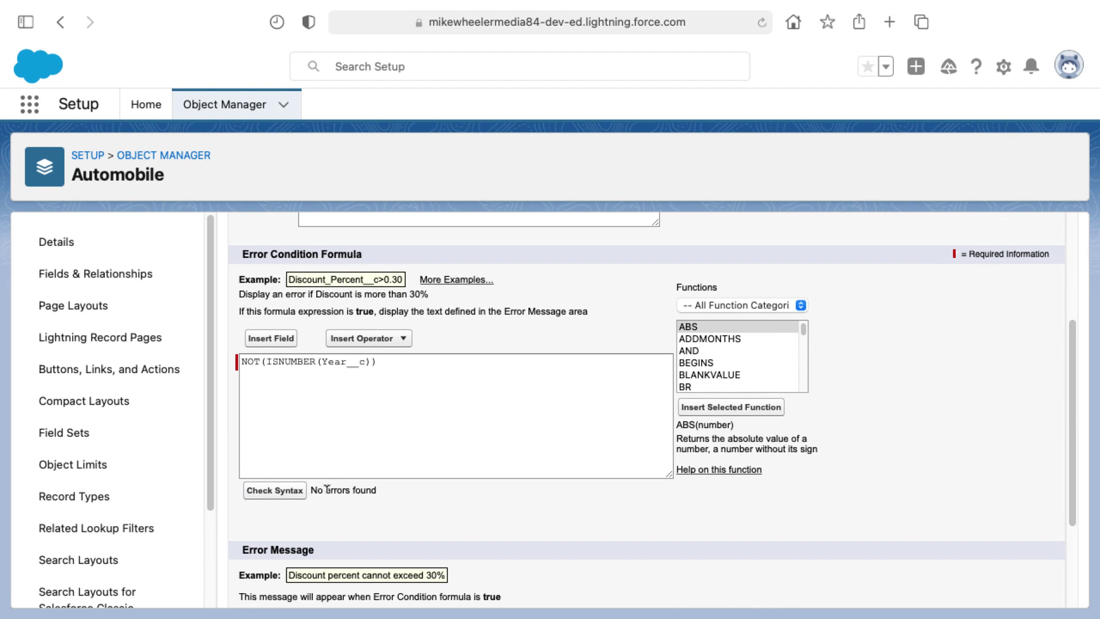
{"action": "scroll", "coordinate": [326, 490], "scroll_direction": "down", "scroll_amount": 2}
{"action": "scroll", "coordinate": [326, 491], "scroll_direction": "down", "scroll_amount": 1}
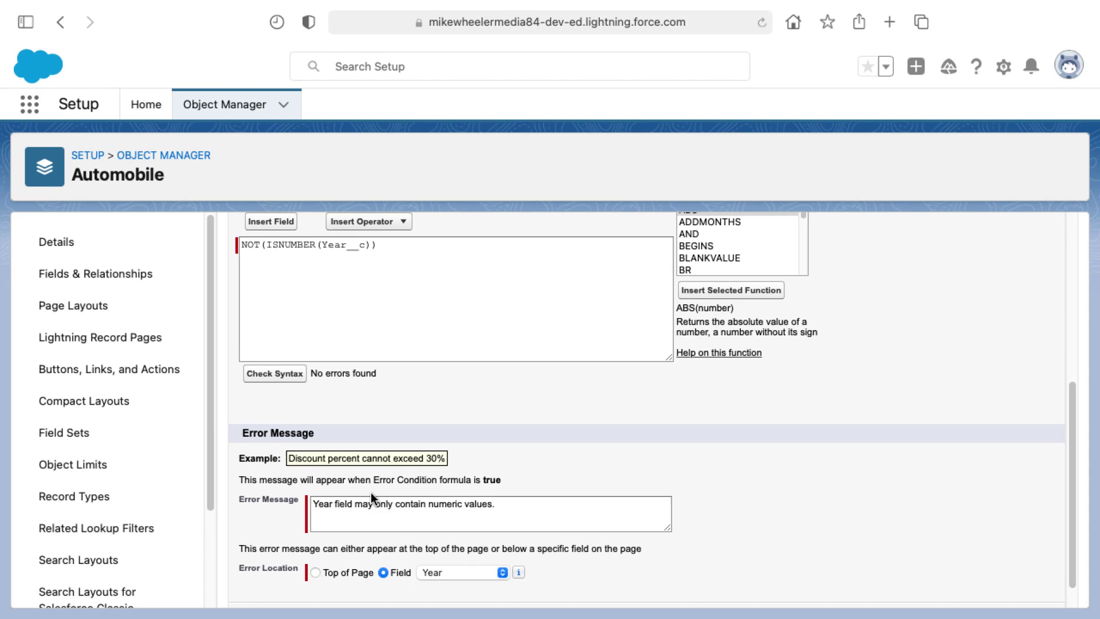
{"action": "scroll", "coordinate": [426, 546], "scroll_direction": "down", "scroll_amount": 1}
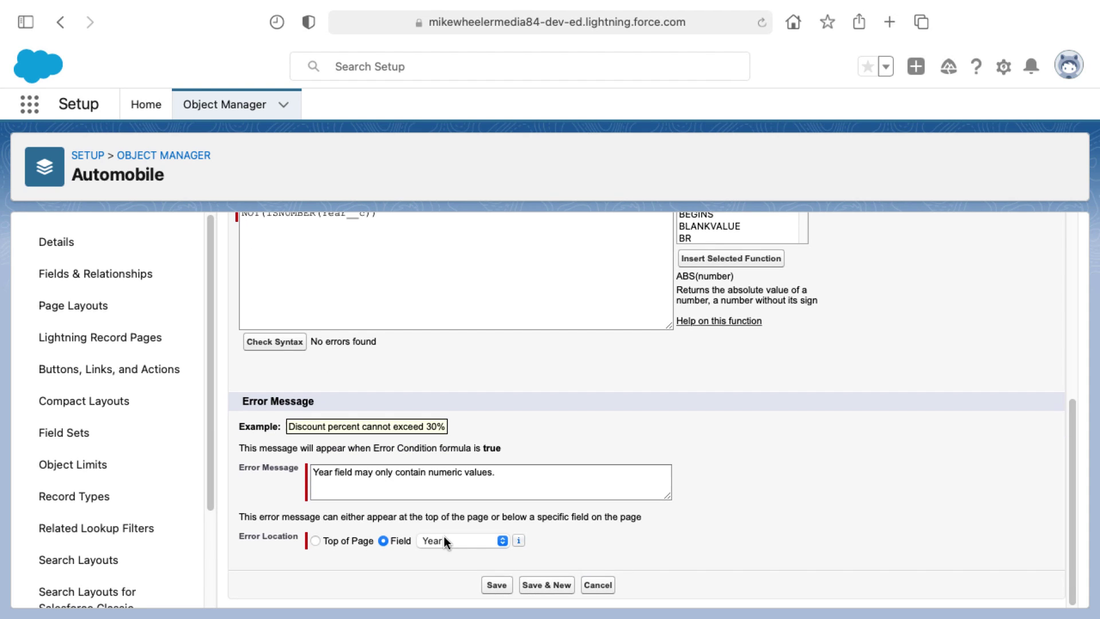
{"action": "left_click", "coordinate": [351, 472]}
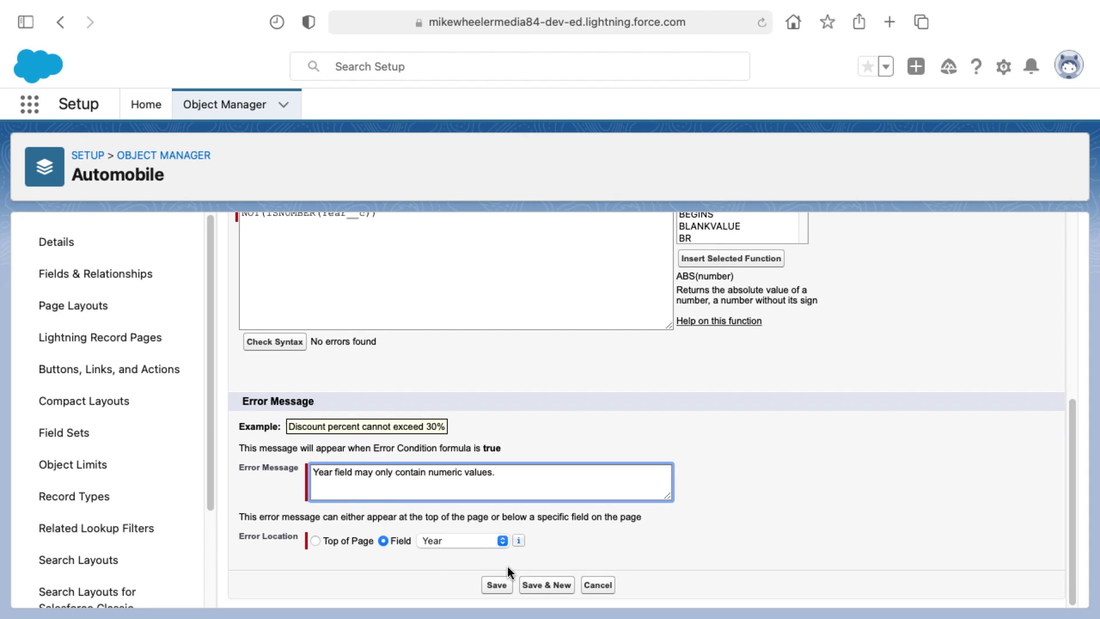
{"action": "left_click", "coordinate": [503, 582]}
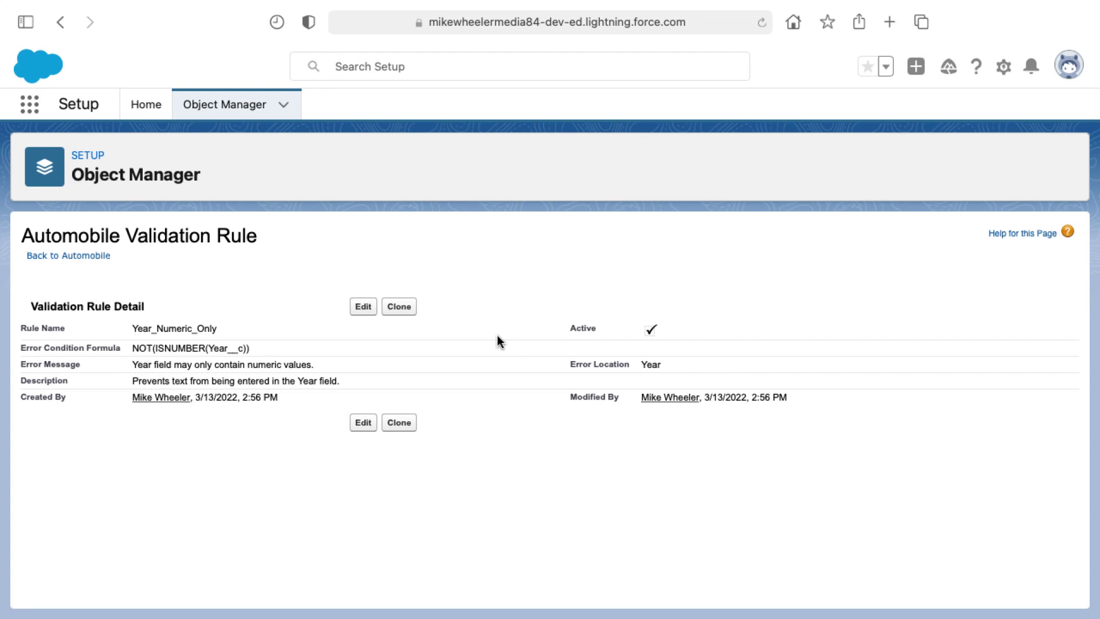
- Start a new Automobile record in the Inventory Management app
{"action": "left_click", "coordinate": [31, 106]}
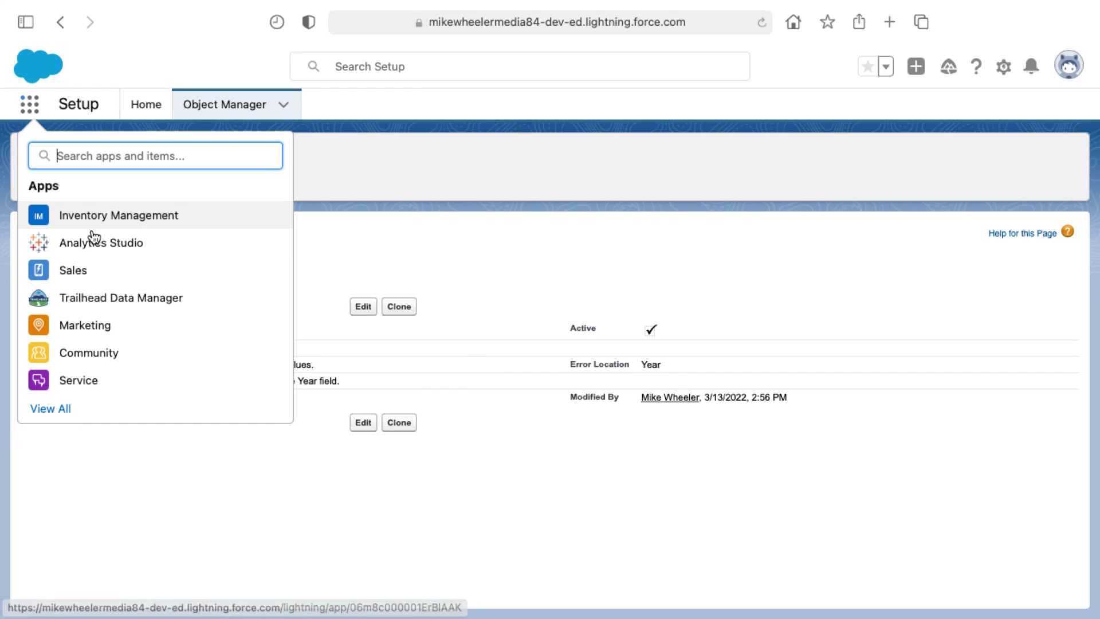
{"action": "left_click", "coordinate": [94, 221]}
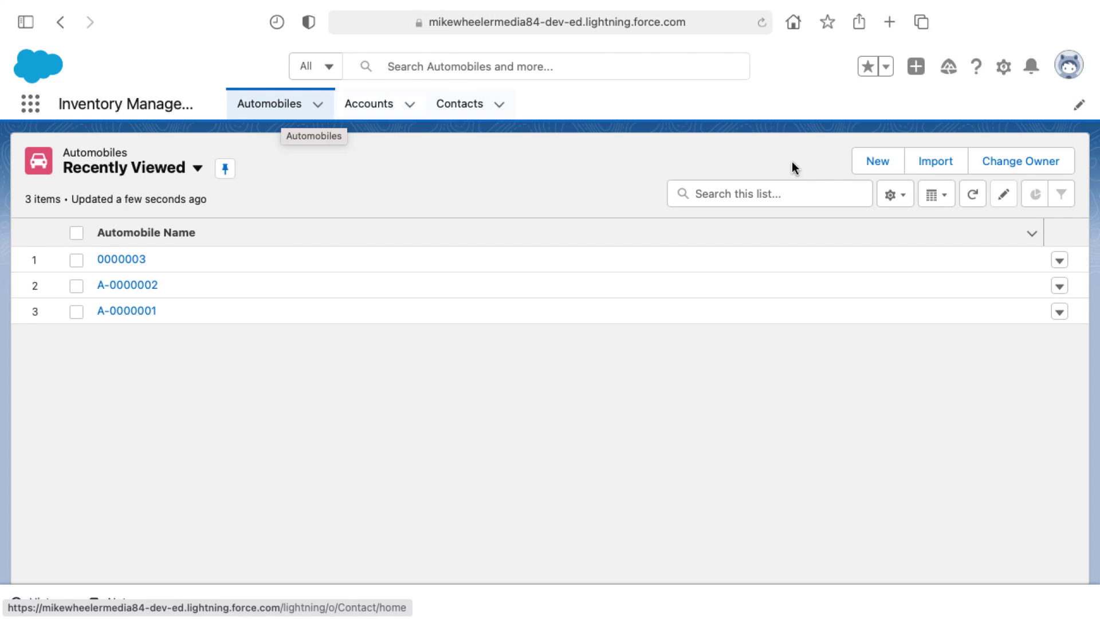
{"action": "left_click", "coordinate": [869, 162]}
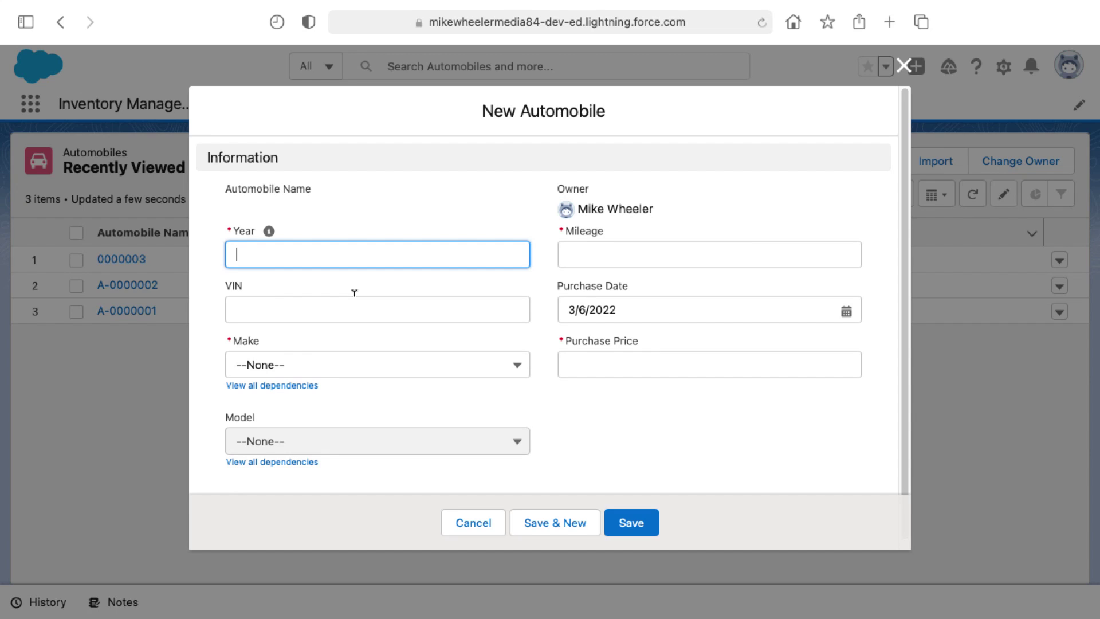
- Enter Year 202x, make Chevy, model Camaro, mileage 100 and purchase price 12345
{"action": "type", "text": "202x"}
{"action": "left_click", "coordinate": [431, 376]}
{"action": "left_click", "coordinate": [340, 441]}
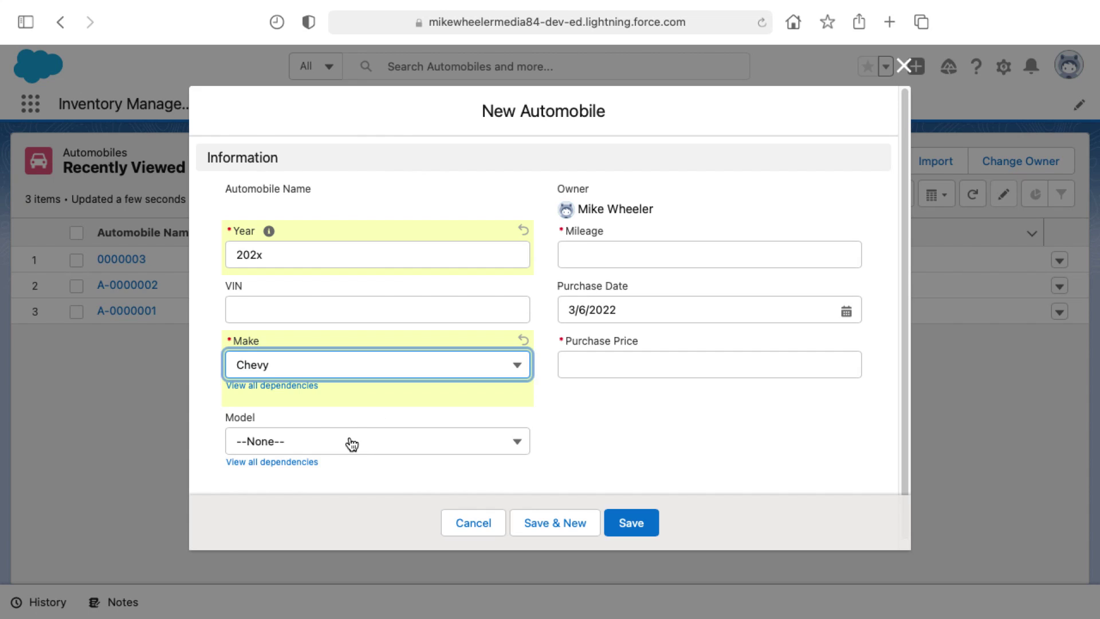
{"action": "left_click", "coordinate": [346, 447]}
{"action": "left_click", "coordinate": [287, 505]}
{"action": "left_click", "coordinate": [615, 251]}
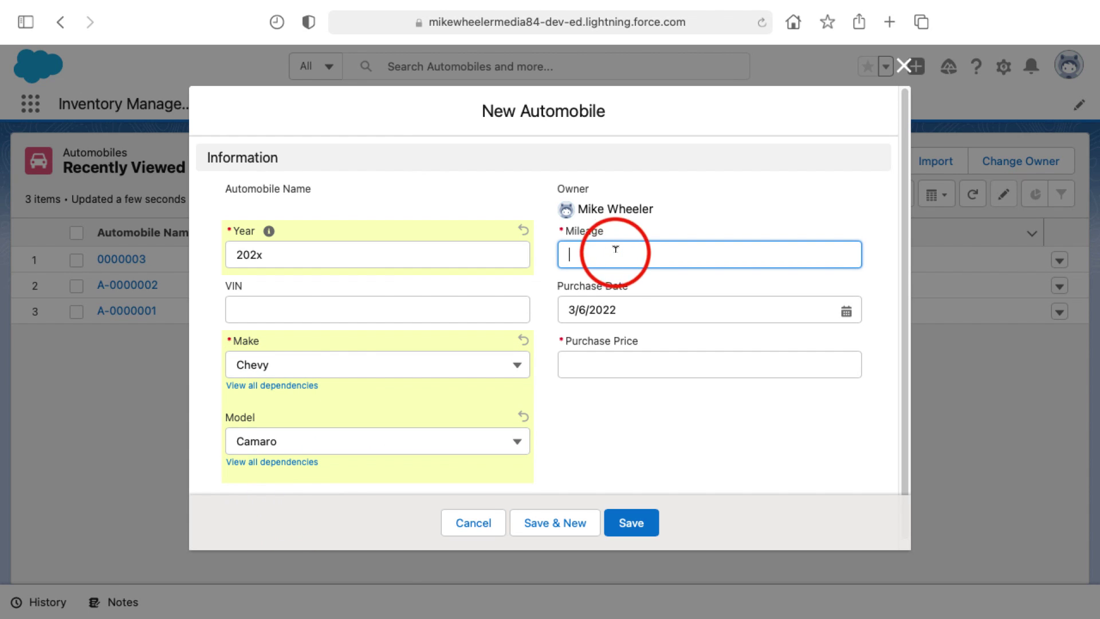
{"action": "type", "text": "100"}
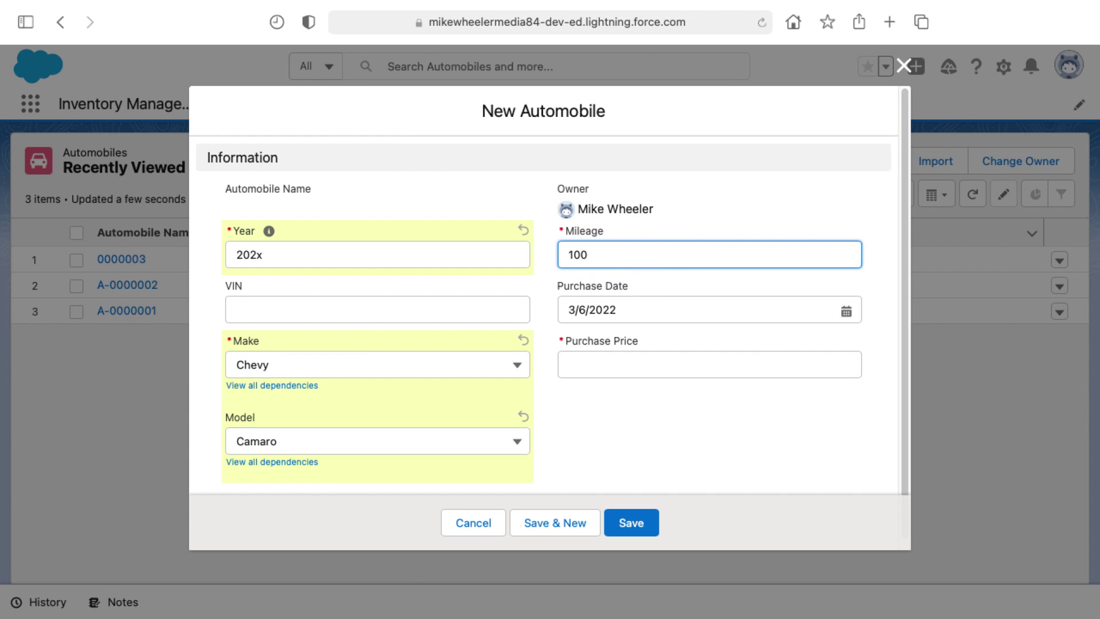
{"action": "left_click", "coordinate": [631, 367]}
{"action": "type", "text": "12345"}
{"action": "left_click", "coordinate": [643, 477]}
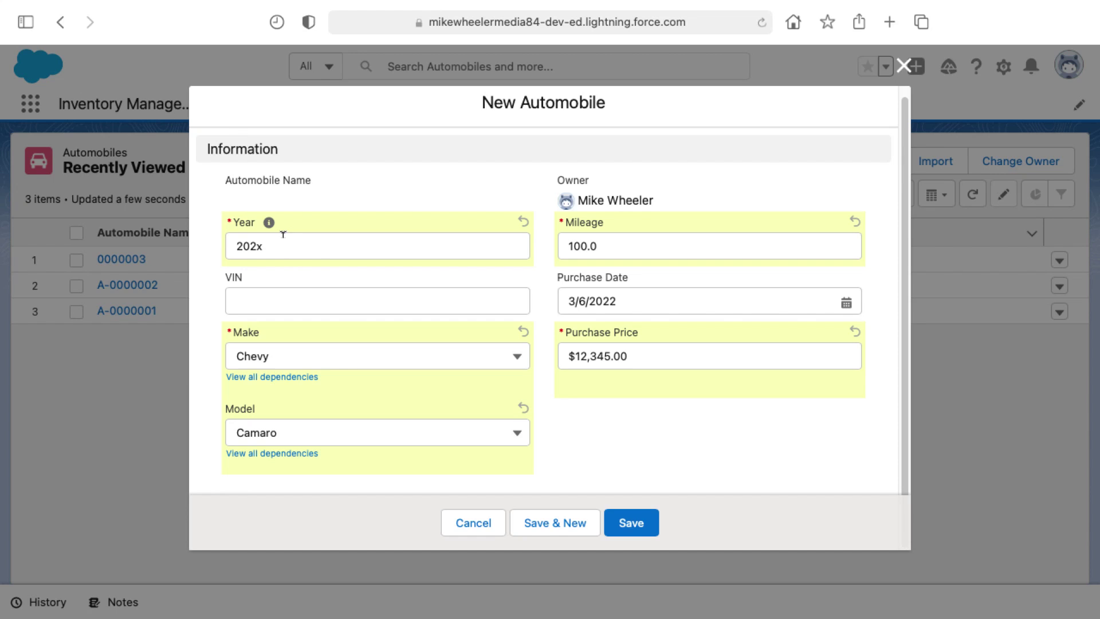
- Save the new Automobile and get the 'Year field may only contain numeric values' error
{"action": "left_click", "coordinate": [636, 525]}
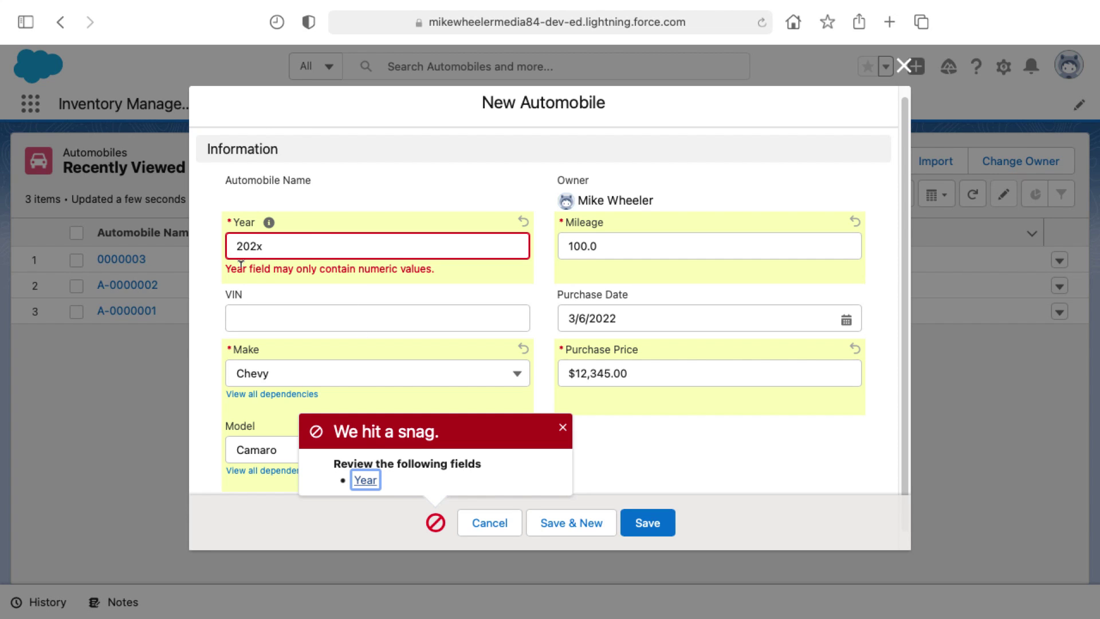
{"action": "left_click_drag", "start_coordinate": [240, 265], "coordinate": [409, 261]}
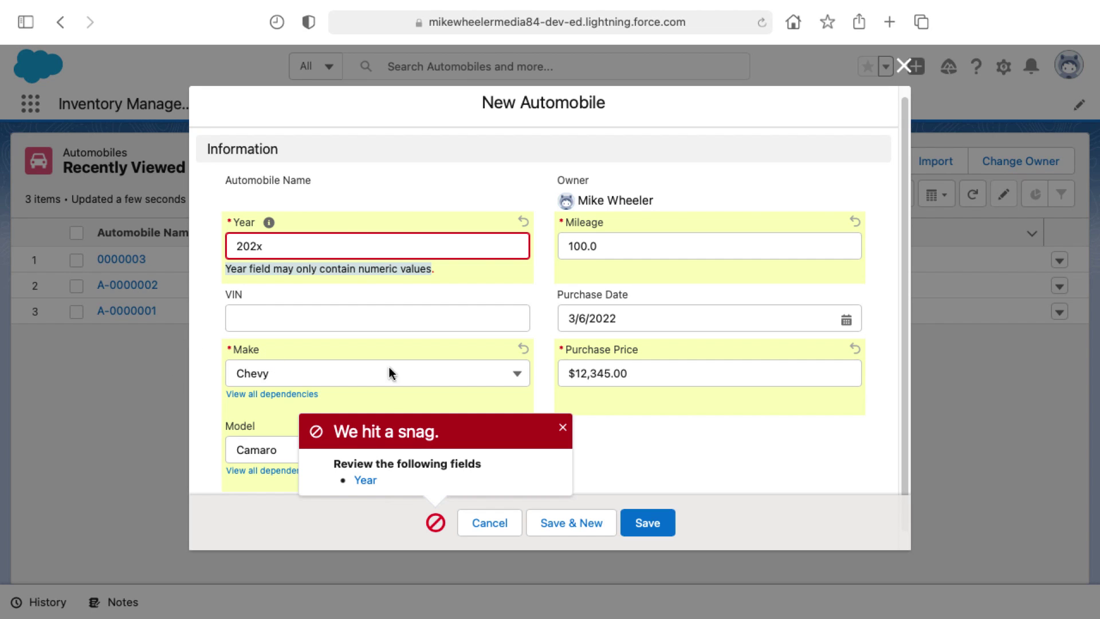
{"action": "left_click", "coordinate": [107, 401]}
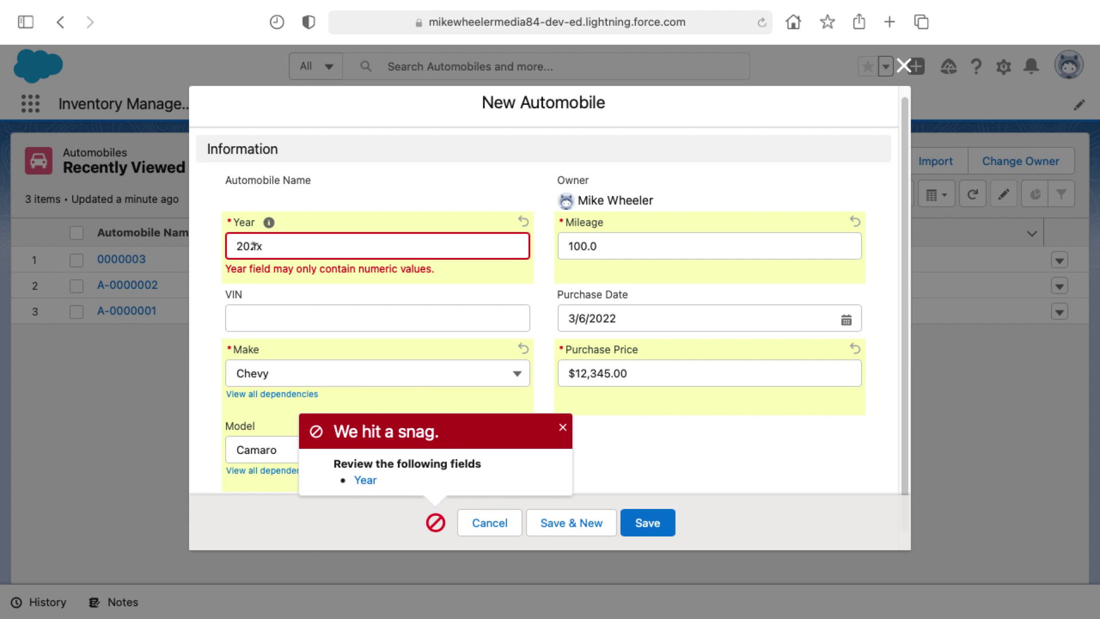
- Discard the New Automobile form without saving and dismiss the guidance panel
{"action": "left_click", "coordinate": [142, 376]}
{"action": "left_click", "coordinate": [905, 67]}
{"action": "left_click", "coordinate": [1064, 191]}
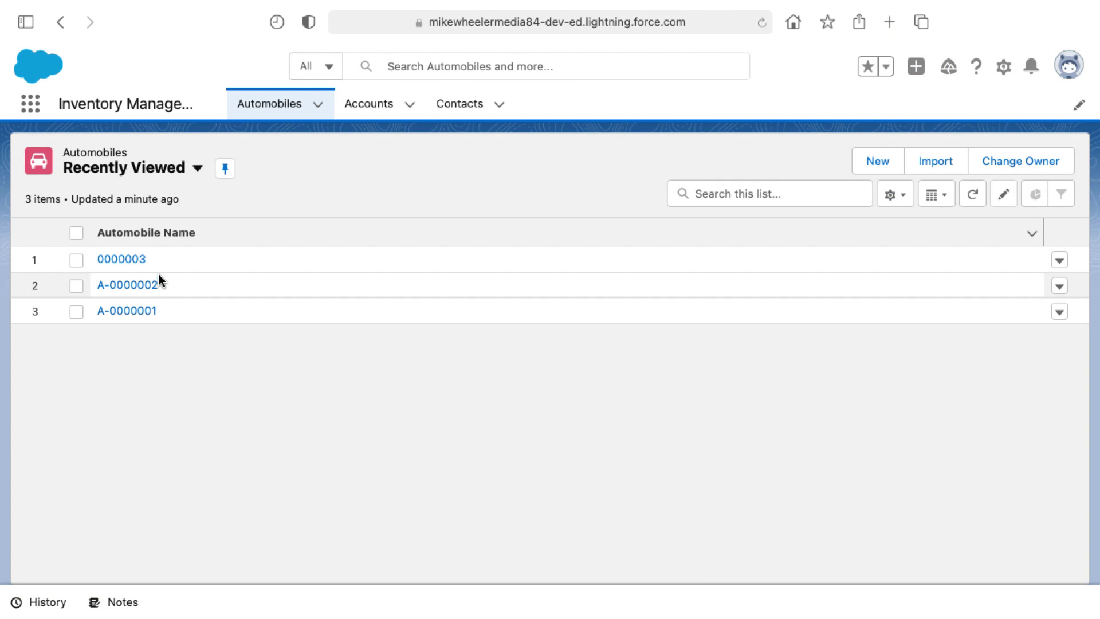
- Open automobile A-0000001's details and put the record into edit mode
{"action": "left_click", "coordinate": [152, 311]}
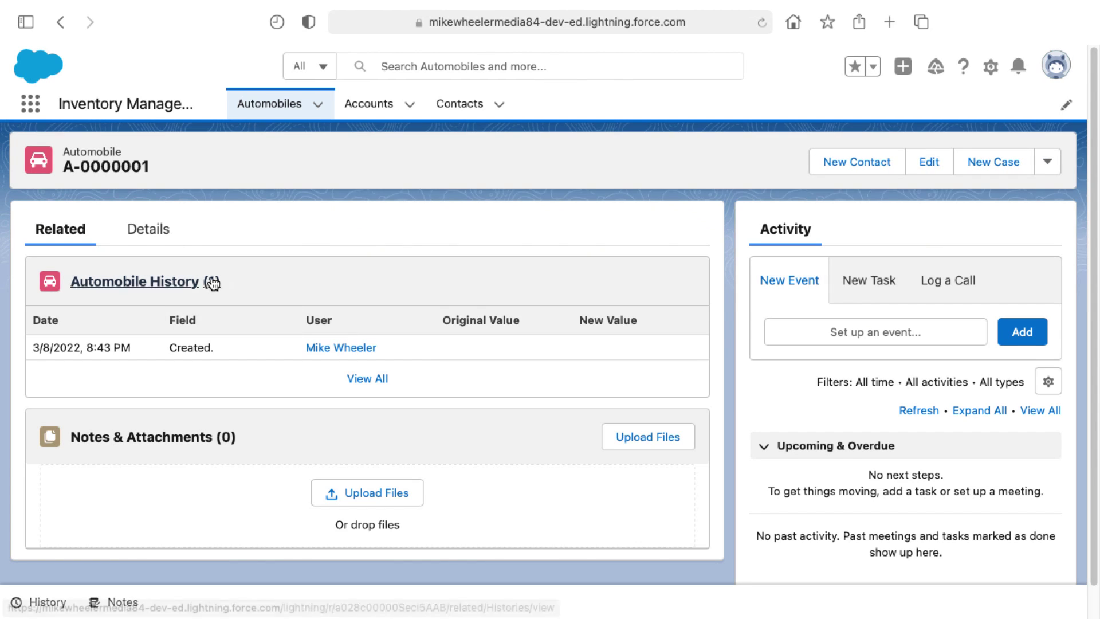
{"action": "left_click", "coordinate": [165, 232]}
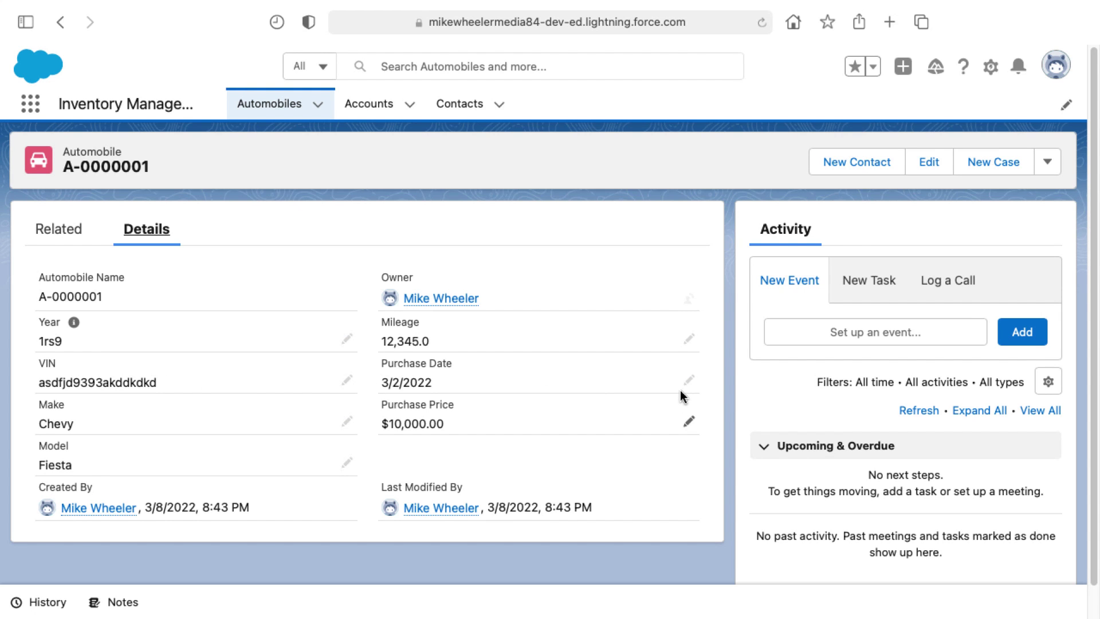
{"action": "left_click", "coordinate": [930, 163]}
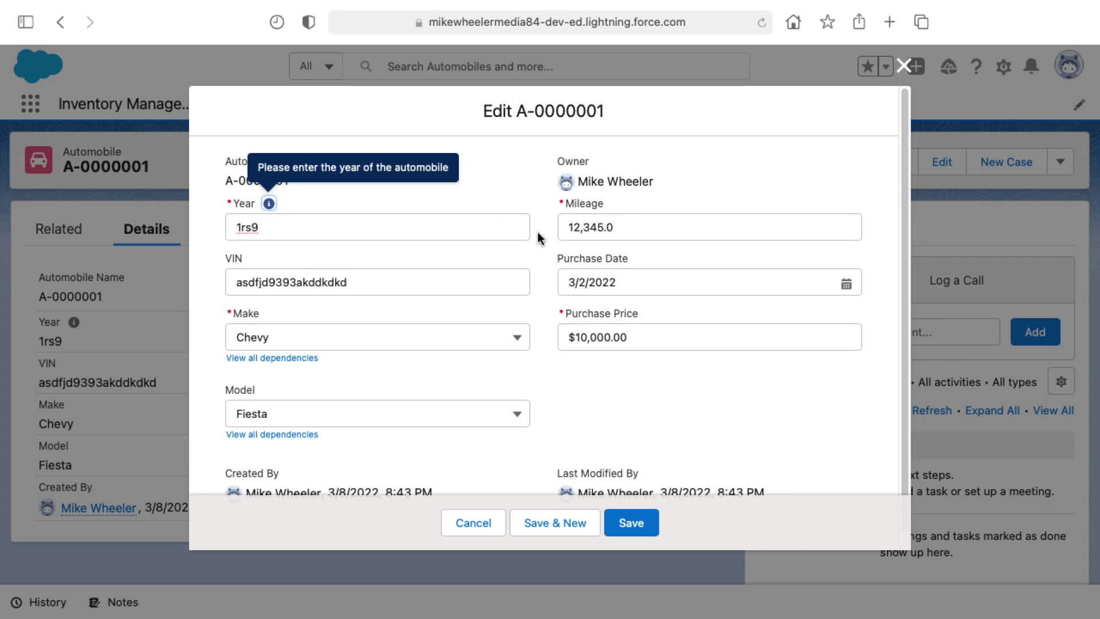
- Change the mileage to 12349 and save, triggering the error on Year 1rs9
{"action": "left_click", "coordinate": [608, 228]}
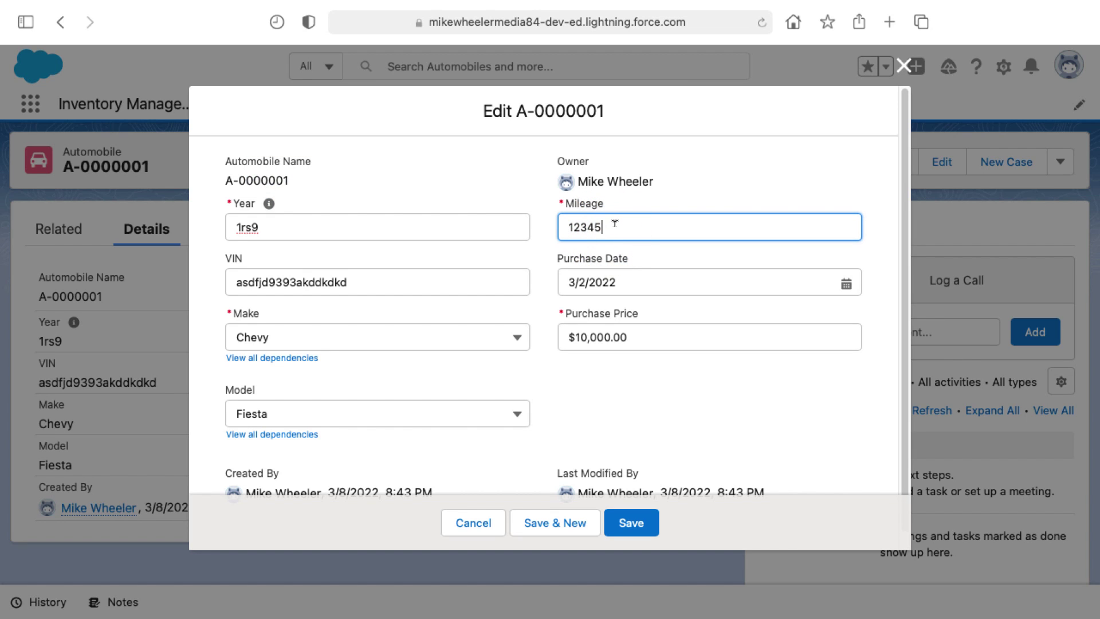
{"action": "key", "text": "BackSpace"}
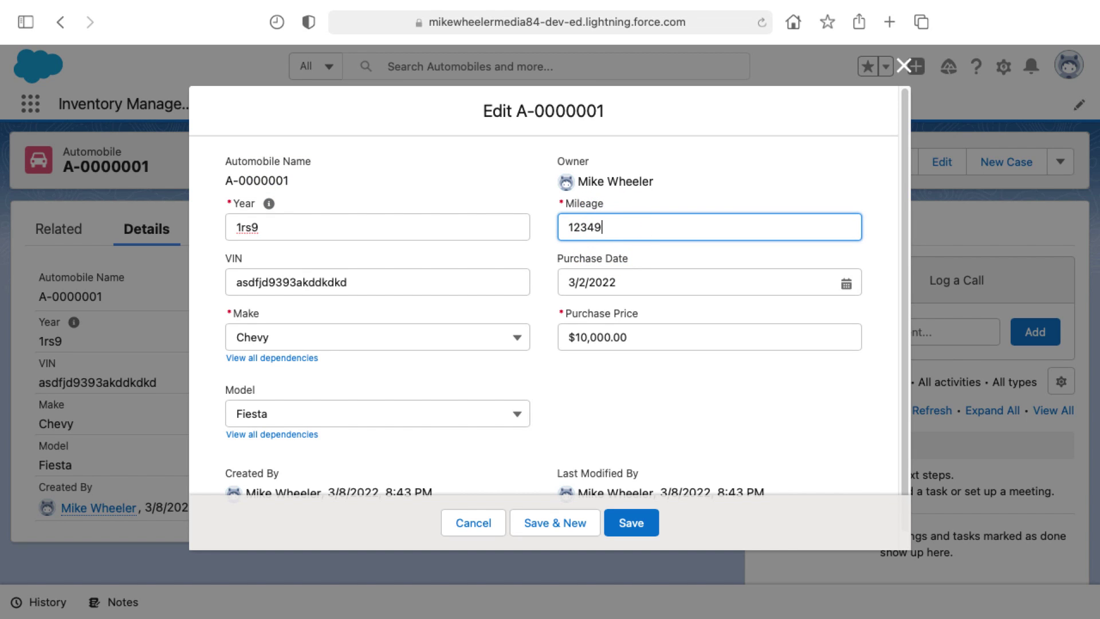
{"action": "left_click", "coordinate": [633, 520]}
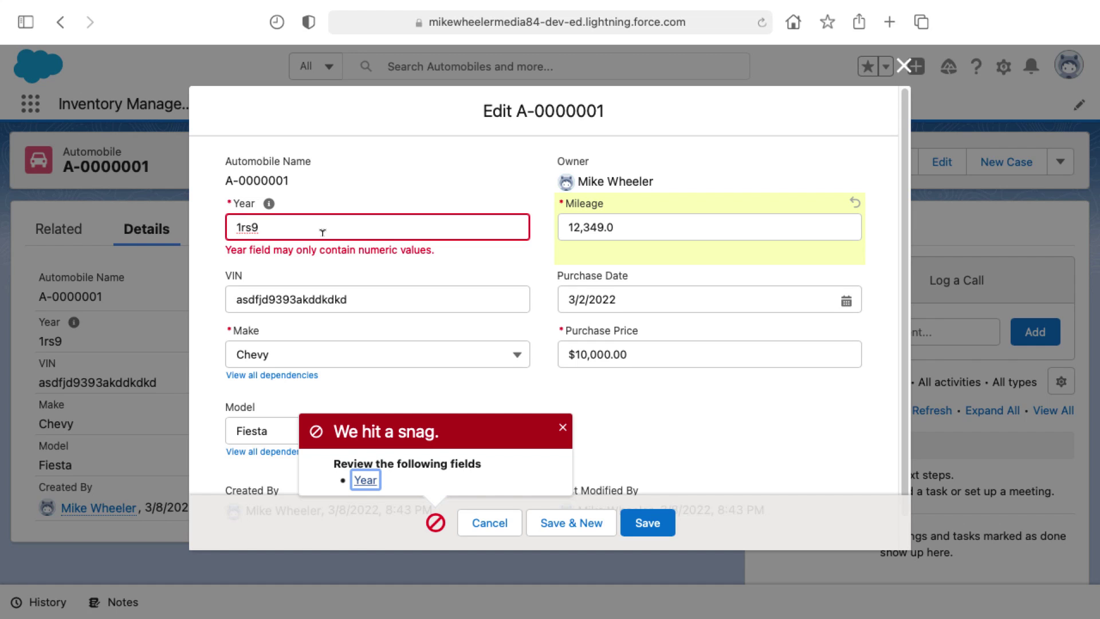
{"action": "left_click_drag", "start_coordinate": [323, 232], "coordinate": [212, 214]}
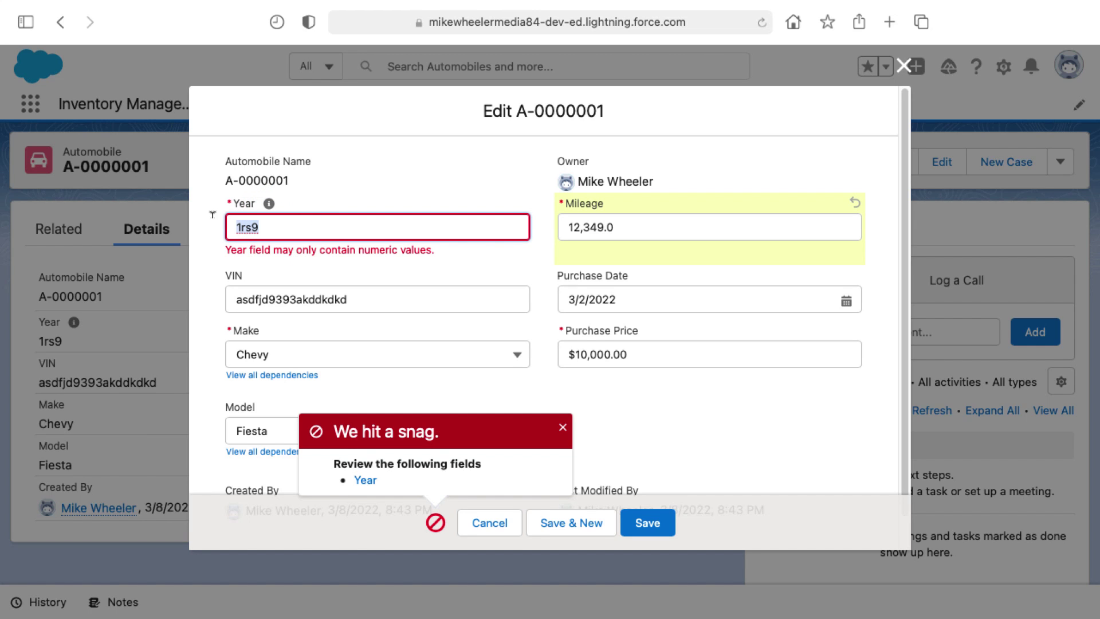
- Replace Year 1rs9 with 2019 and save, then cancel an inline Year edit
{"action": "type", "text": "2019"}
{"action": "left_click", "coordinate": [645, 522]}
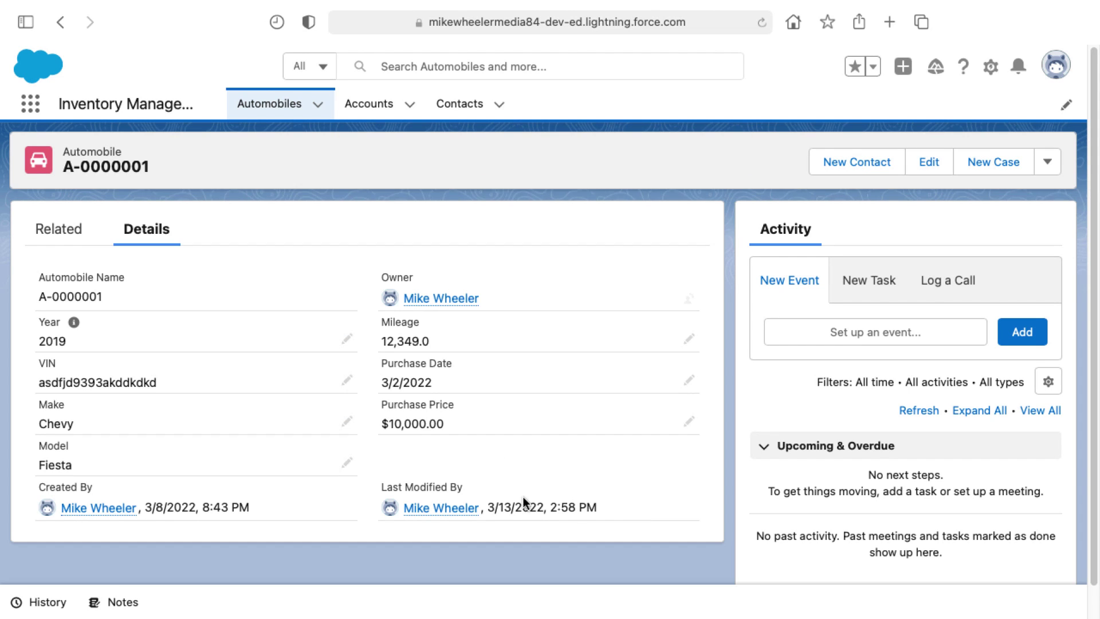
{"action": "double_click", "coordinate": [68, 340]}
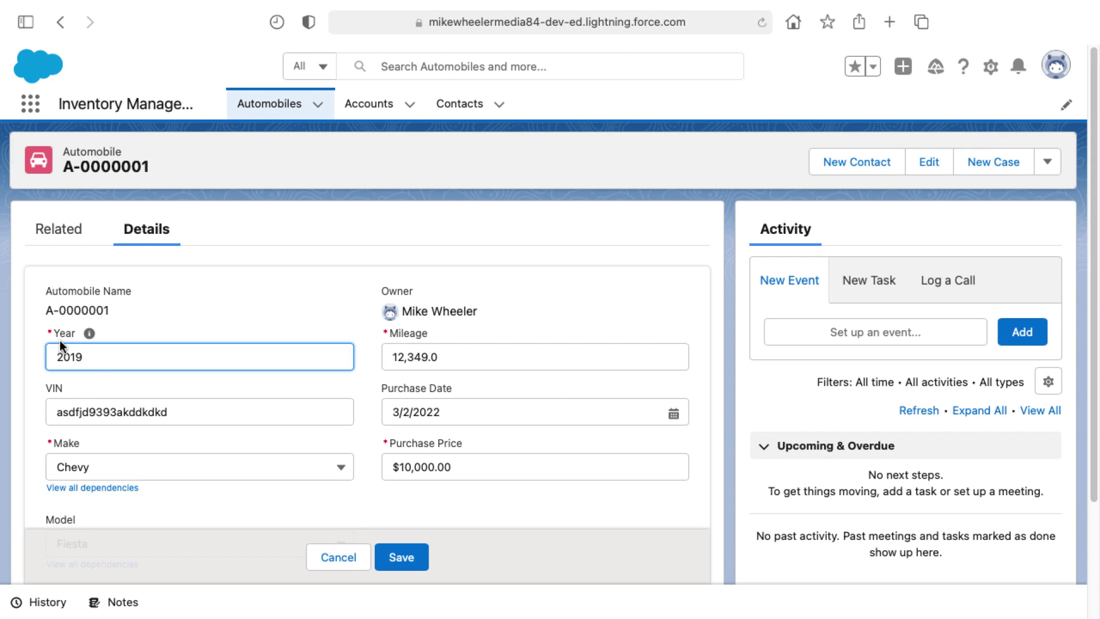
{"action": "left_click", "coordinate": [352, 558]}
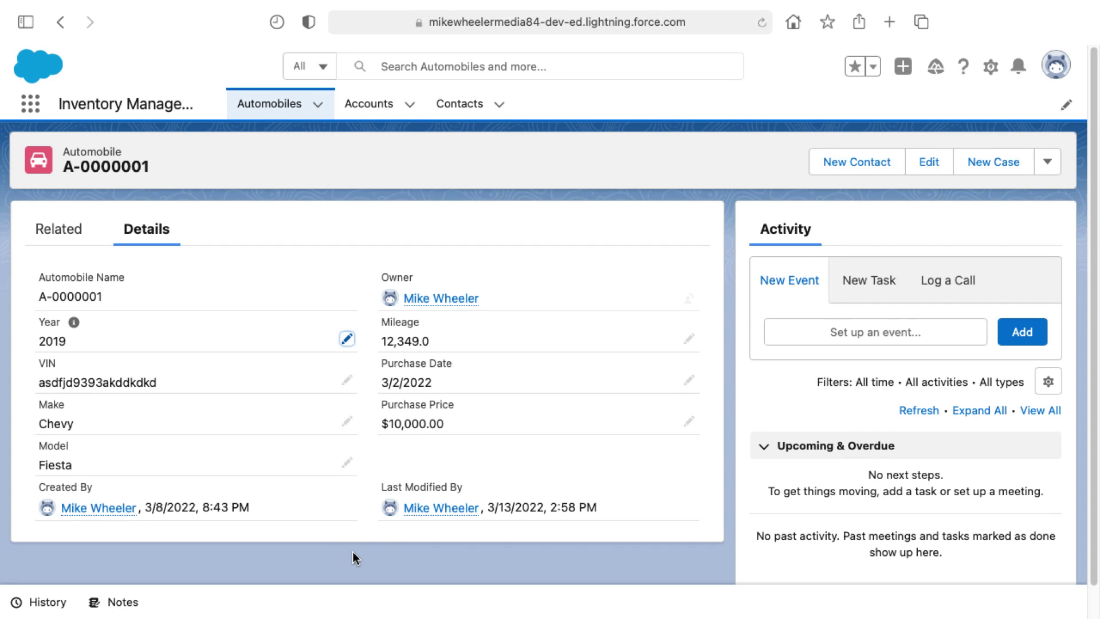